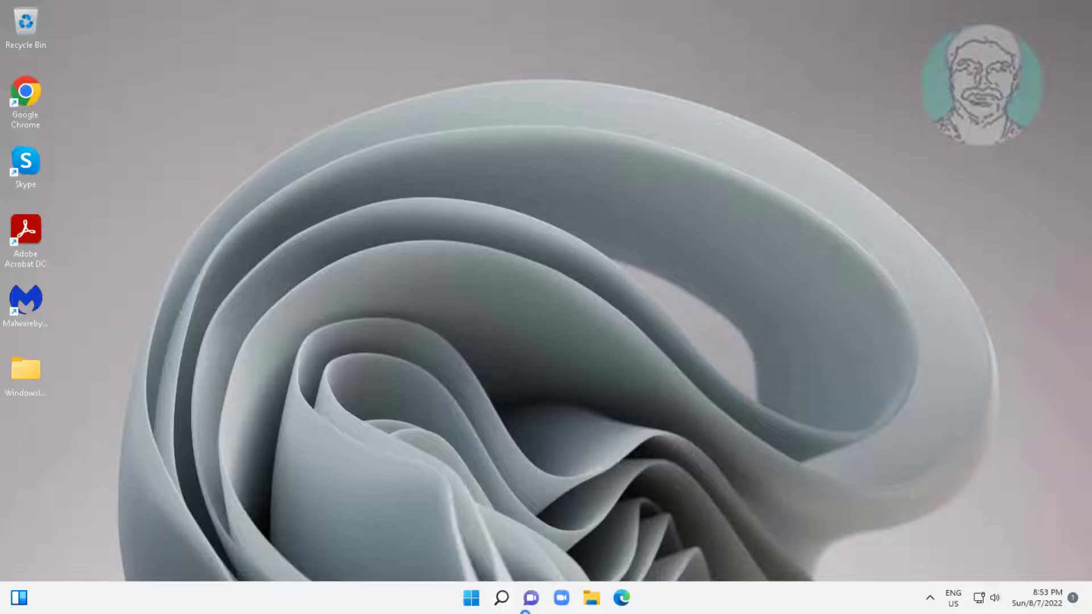
Search Windows for 'services'.
click(501, 601)
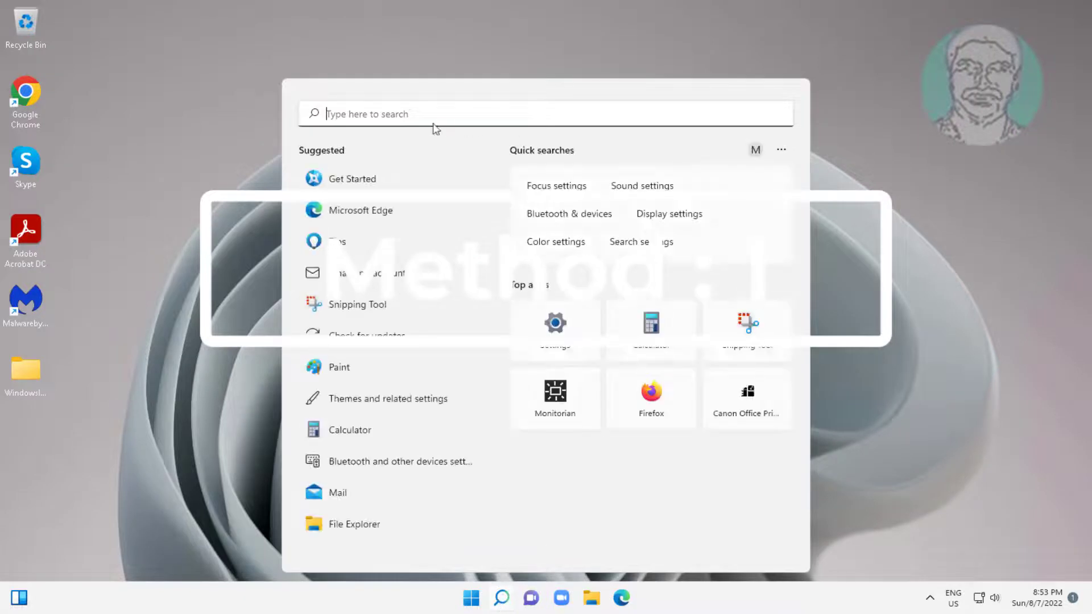
text(services)
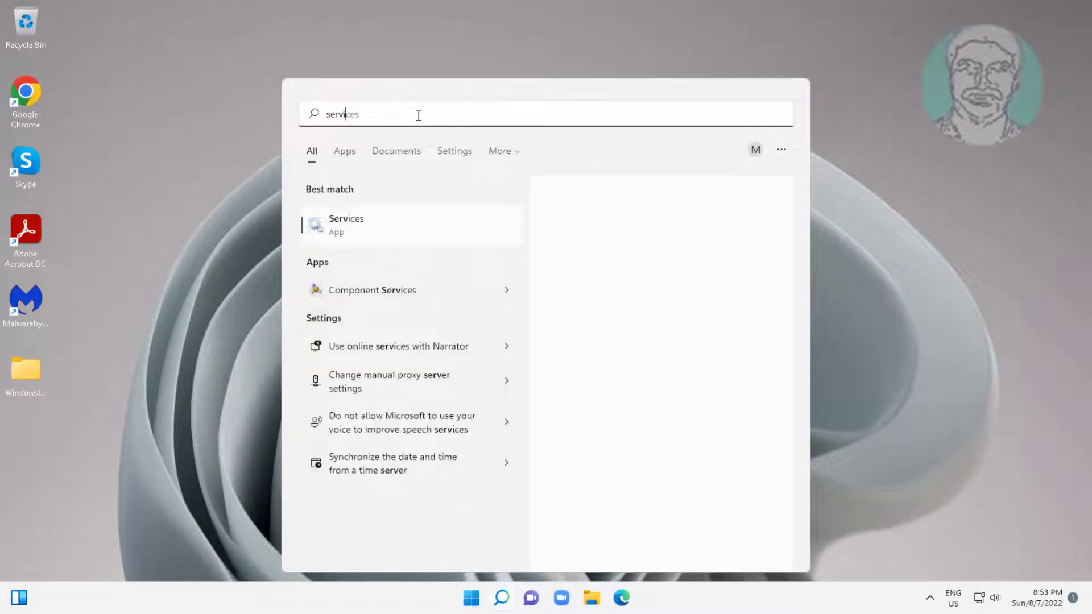
Set Bluetooth Support Service's startup type to Automatic, then restart the service.
click(357, 228)
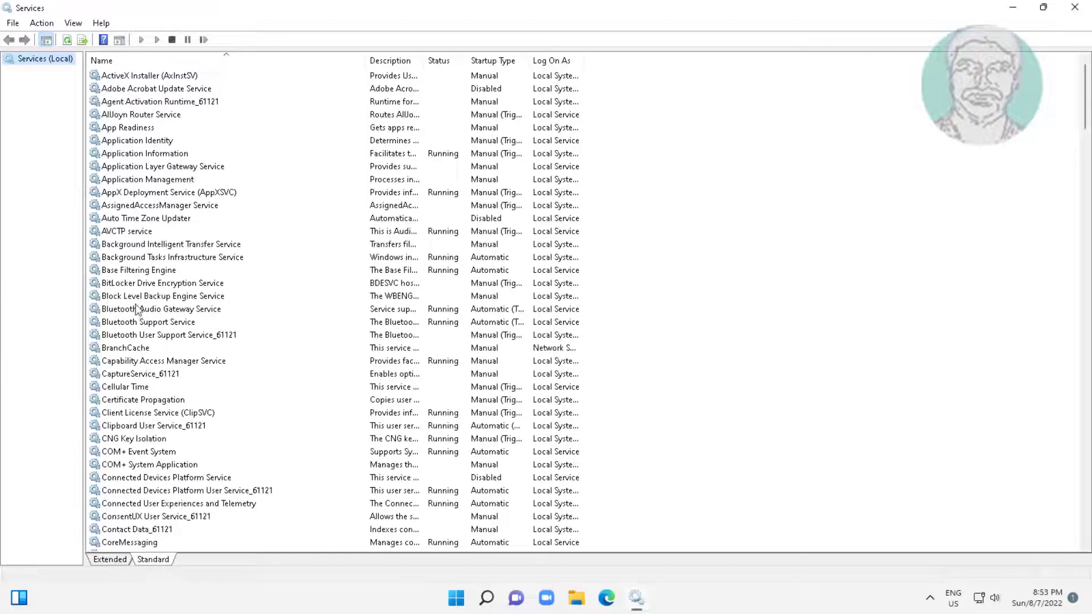
click(149, 323)
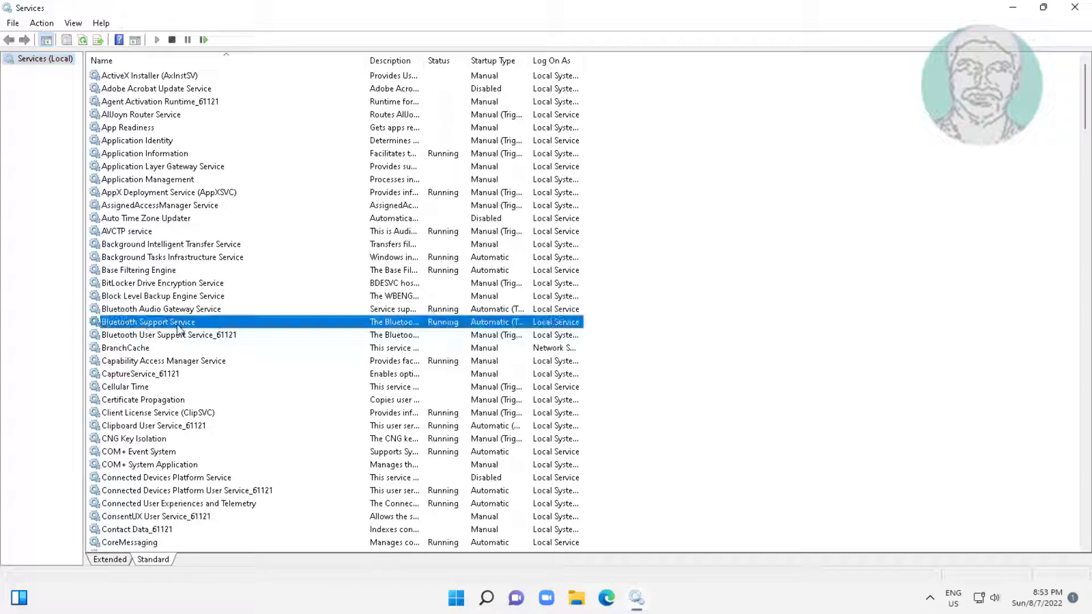
double_click(205, 328)
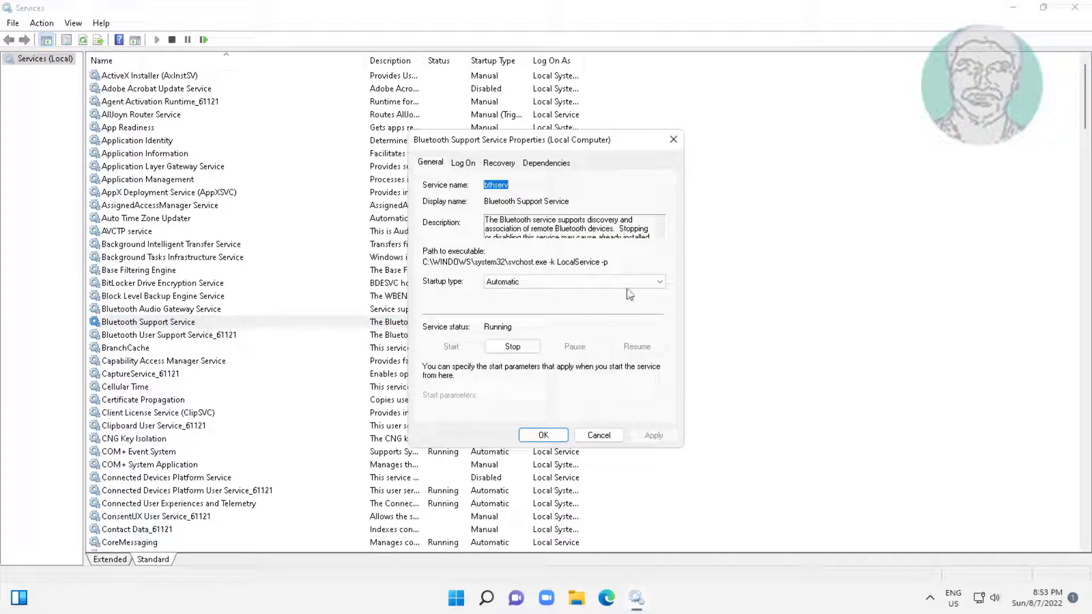
click(515, 283)
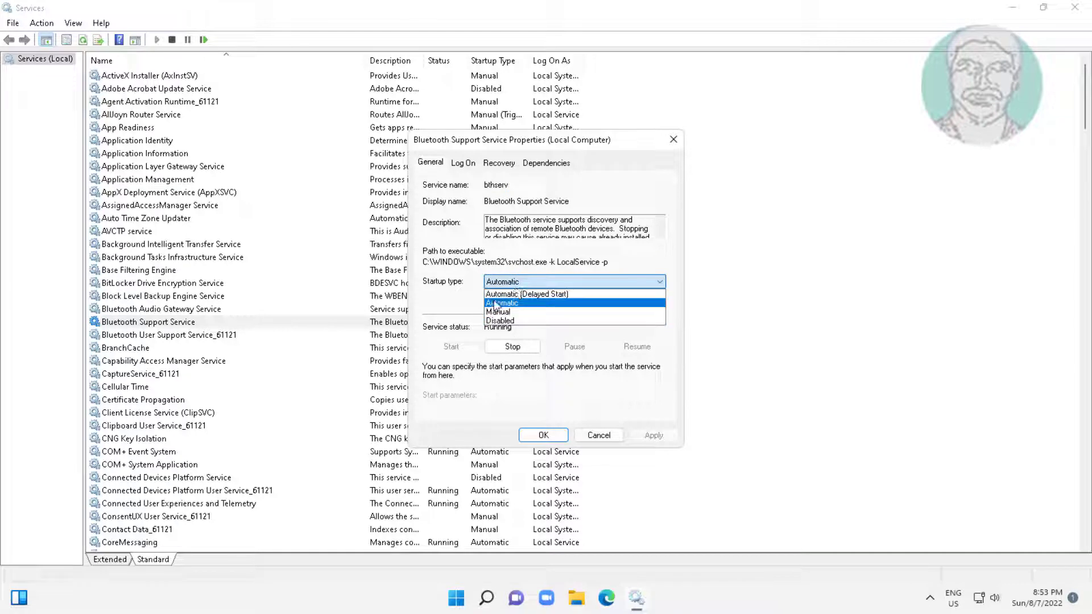
click(496, 304)
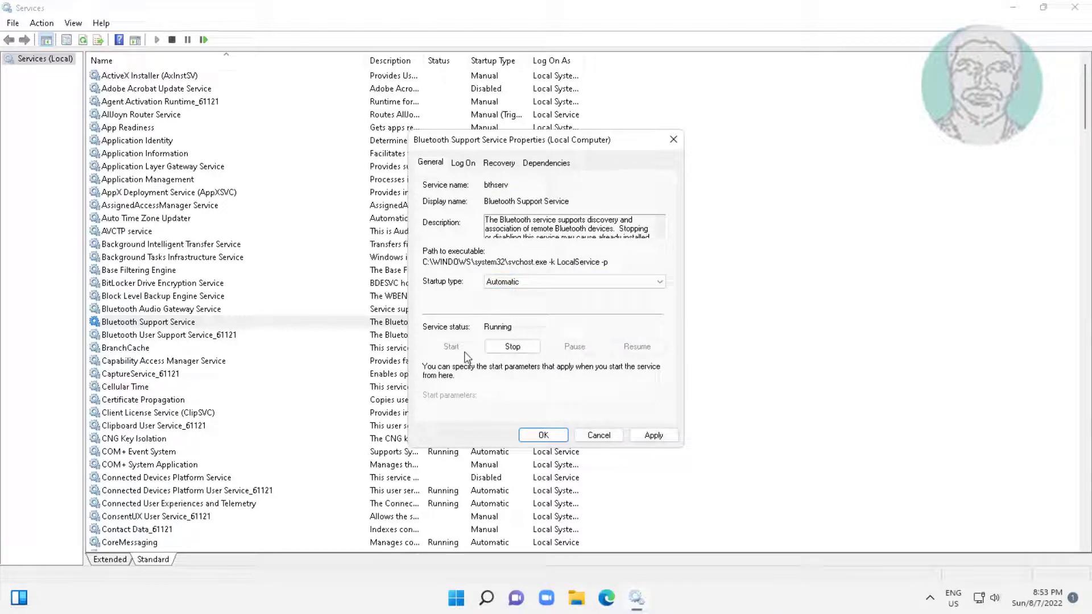
click(654, 436)
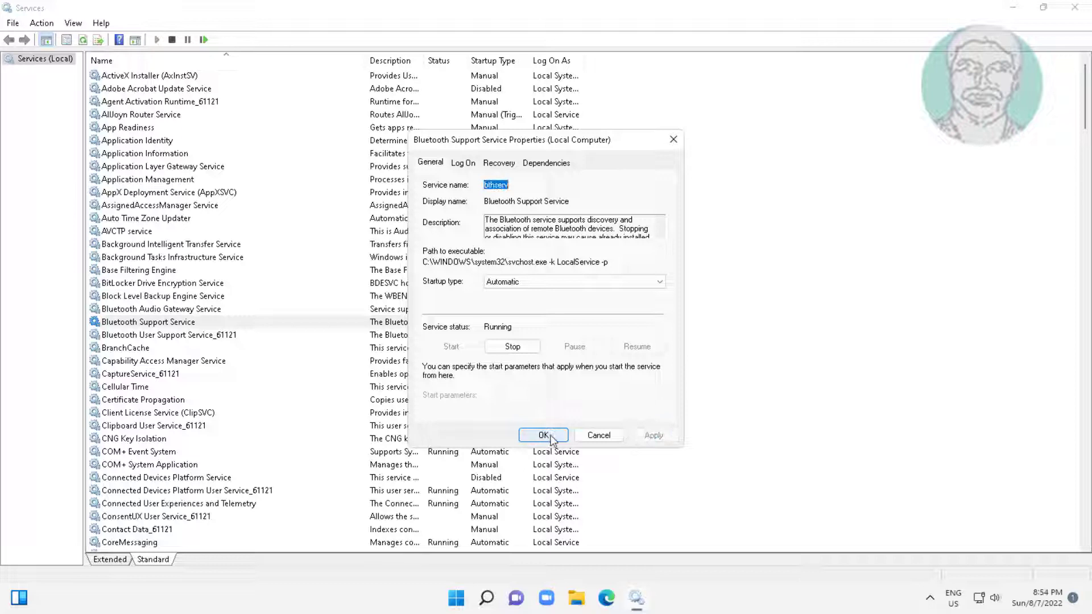
click(543, 436)
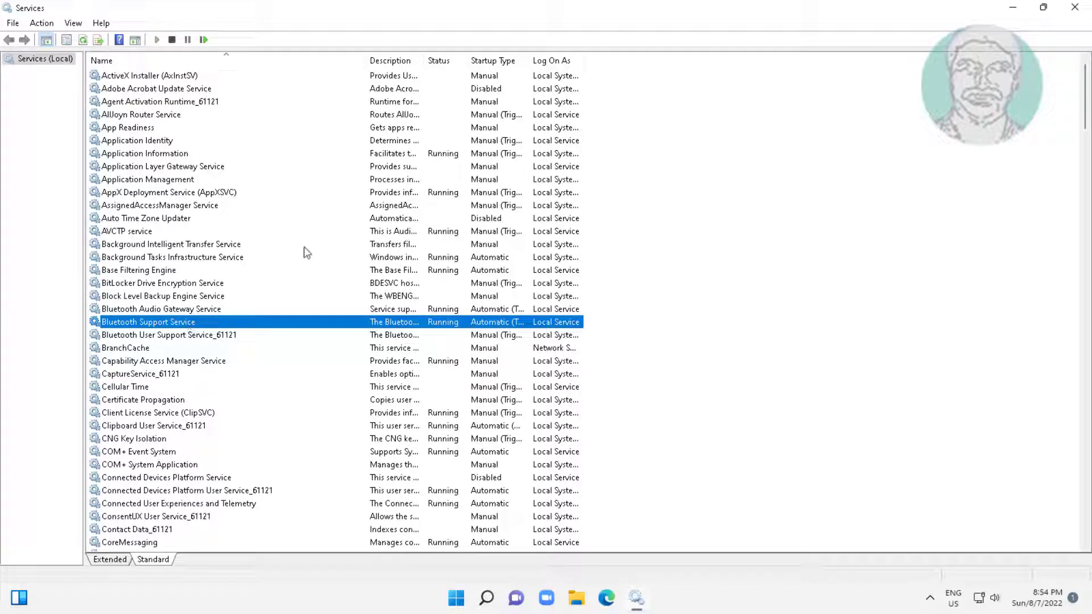
click(205, 41)
Close Services and open Settings at System > Troubleshoot > Other troubleshooters.
click(1076, 7)
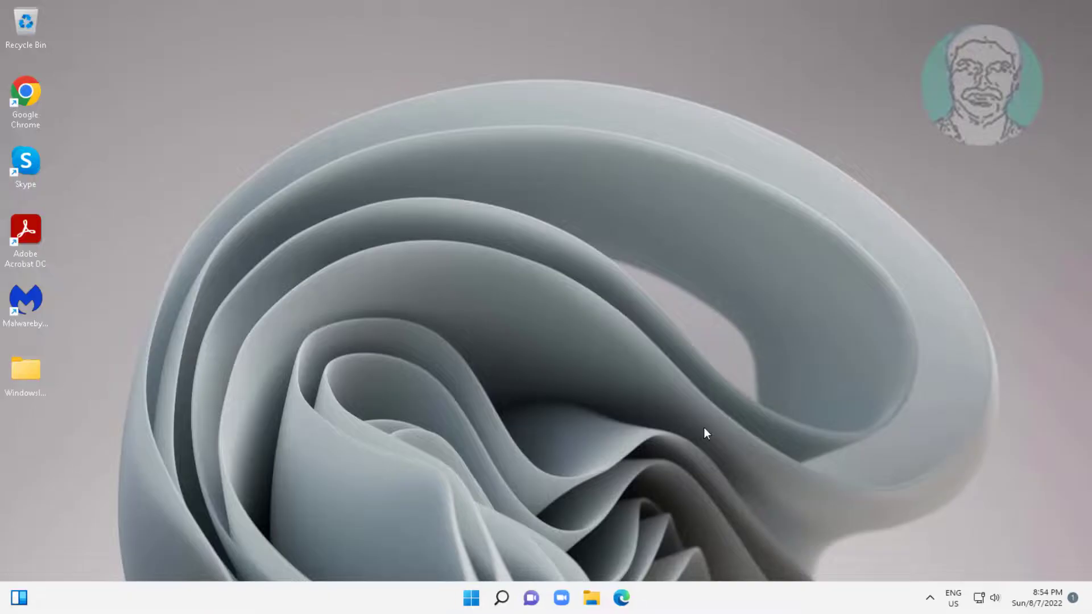
click(471, 598)
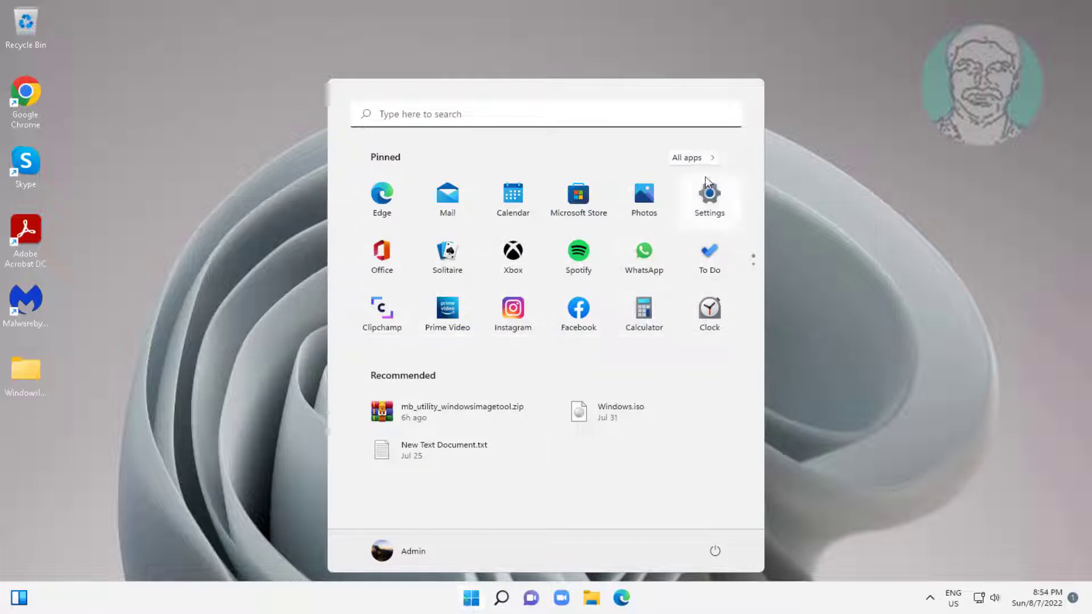
click(707, 187)
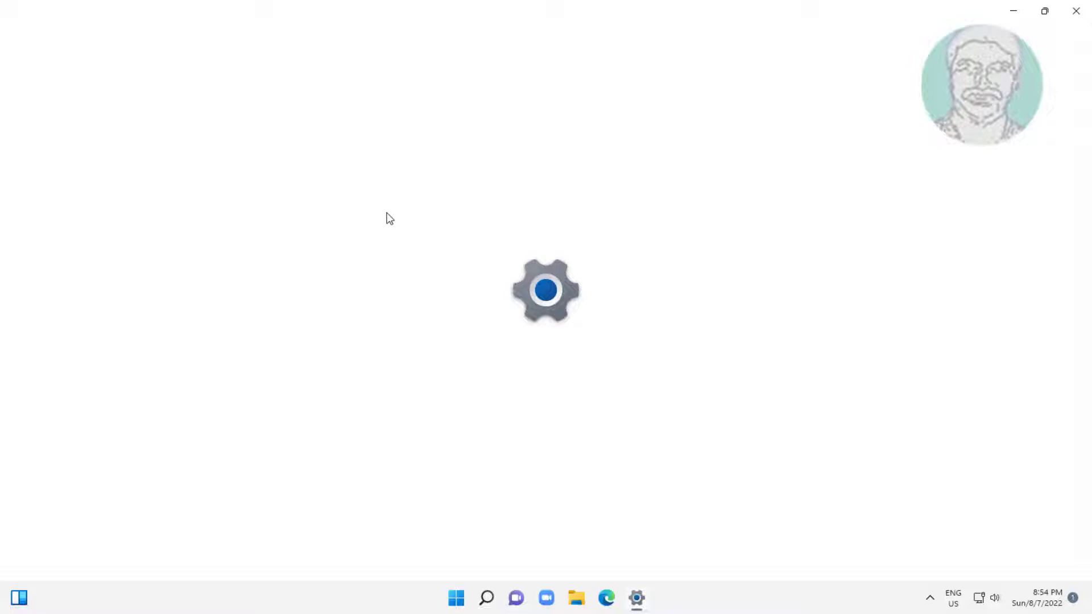
scroll(365, 262, down, 5)
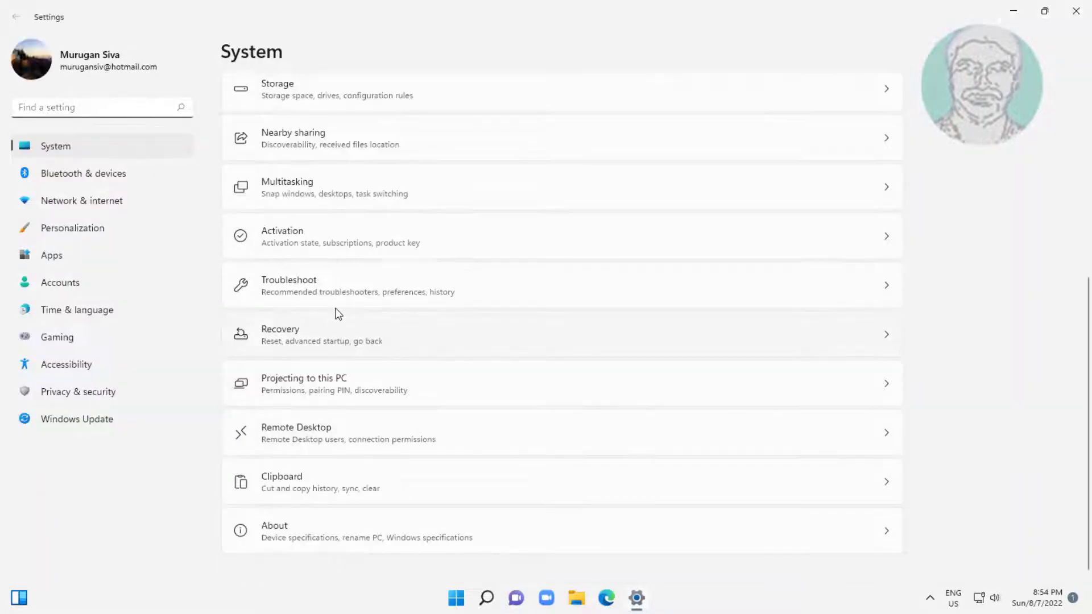
click(330, 292)
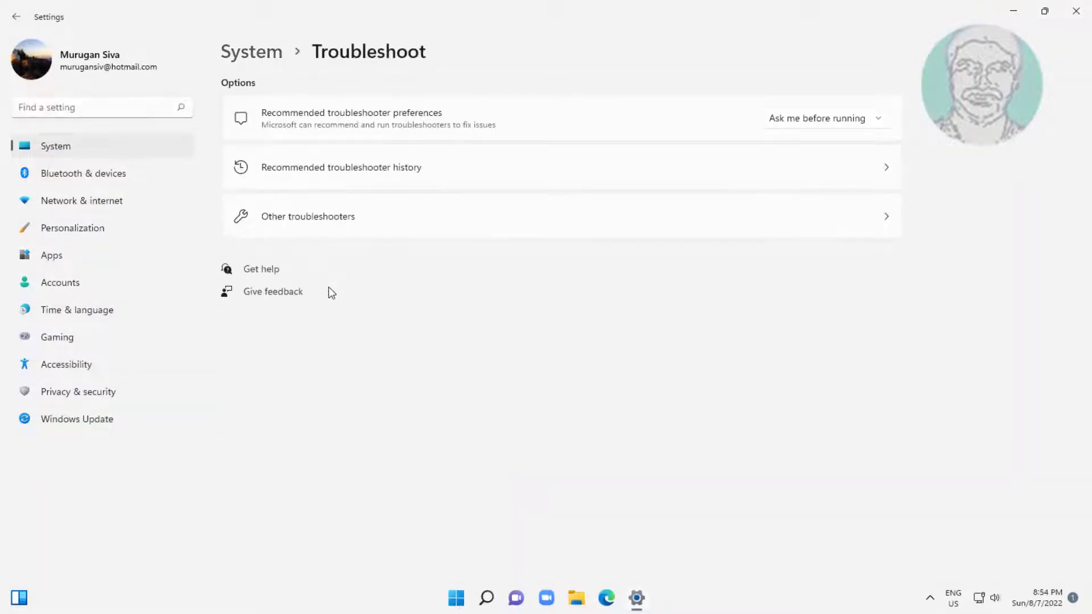
click(318, 223)
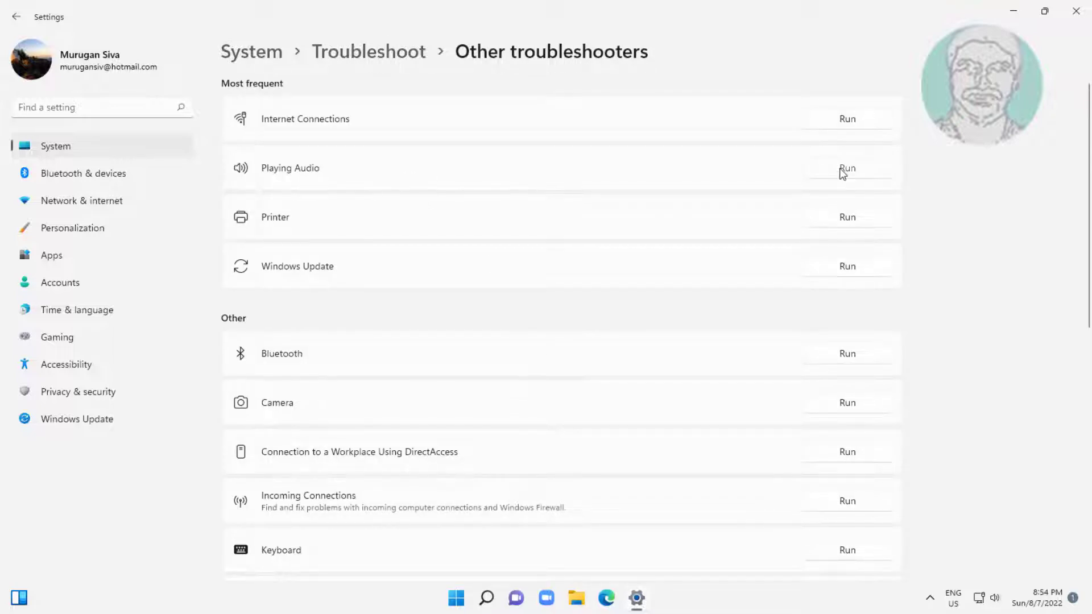
Run the Playing Audio troubleshooter on Headphones, then close it and Settings.
click(842, 171)
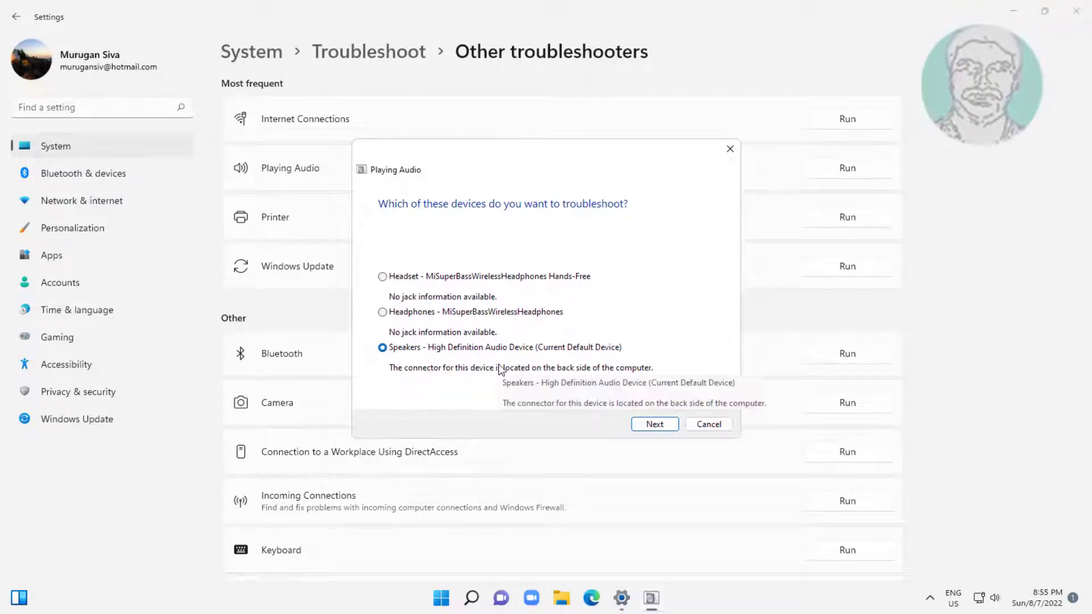
click(487, 313)
click(665, 430)
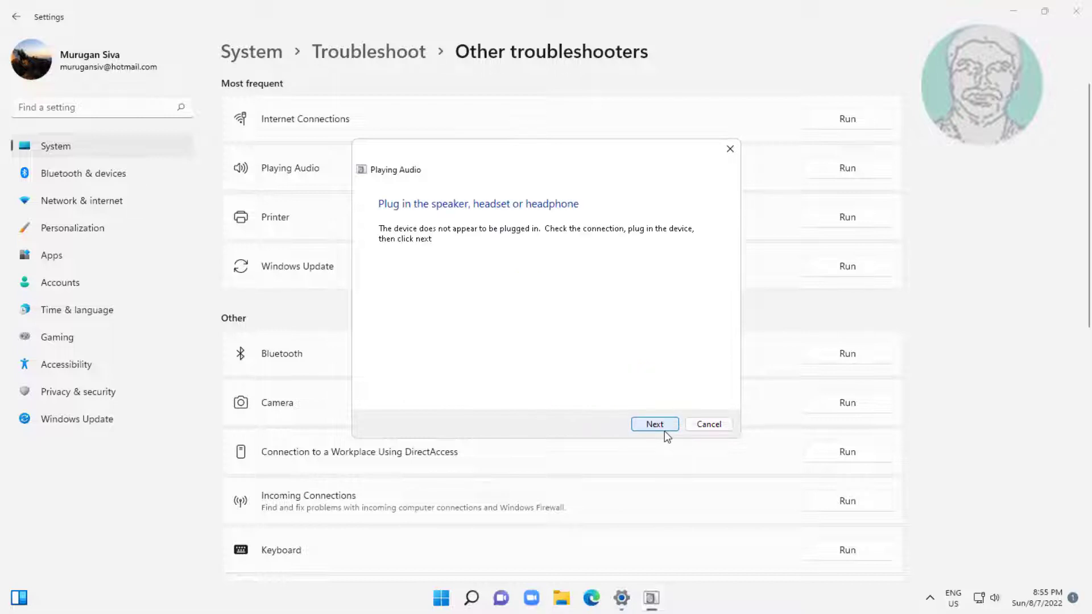
click(665, 421)
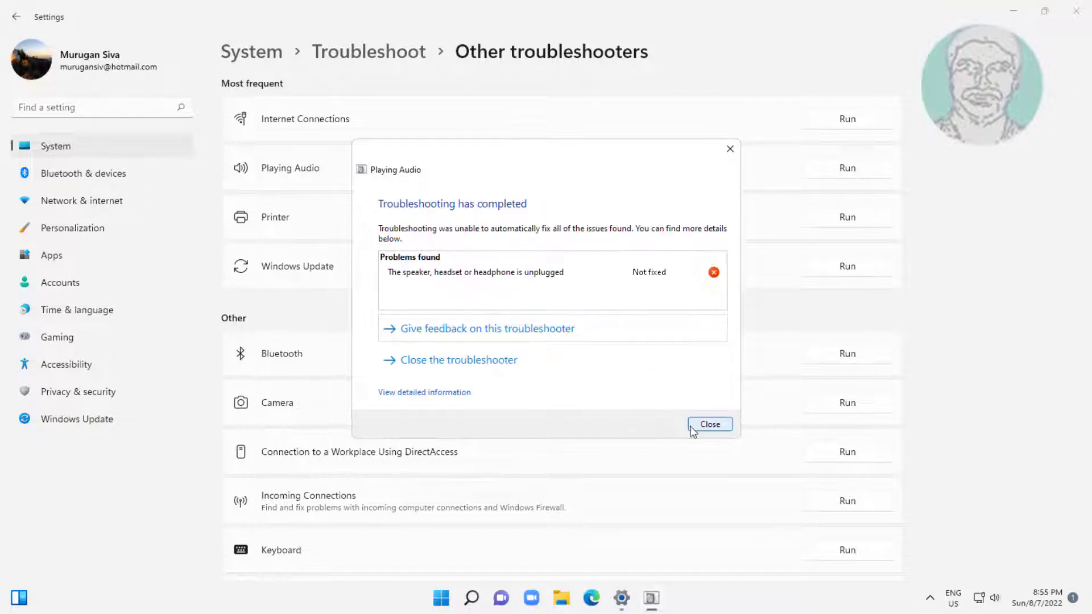
click(706, 427)
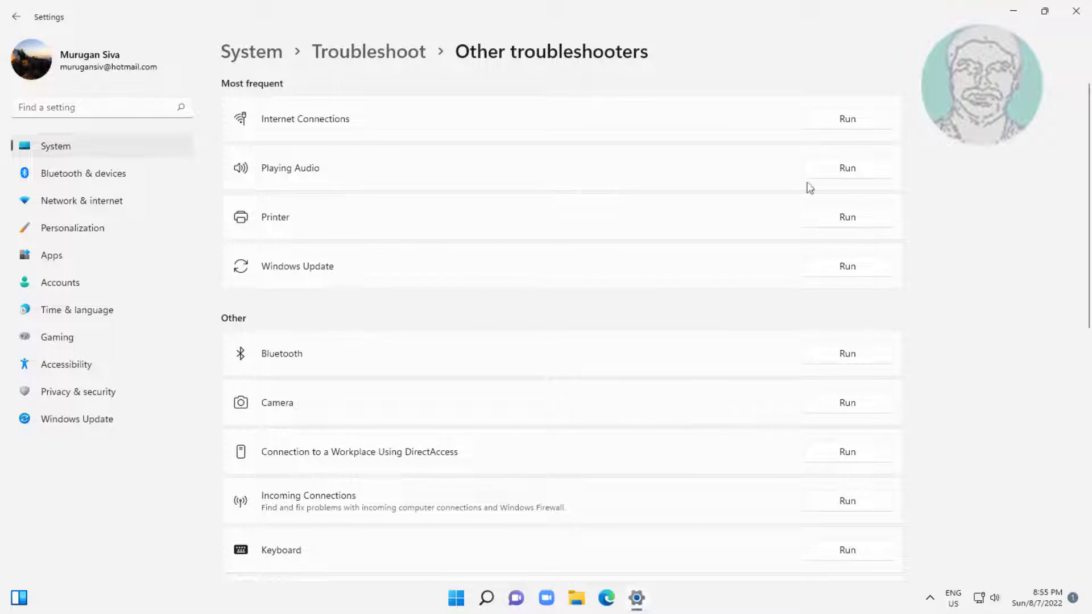
click(1073, 12)
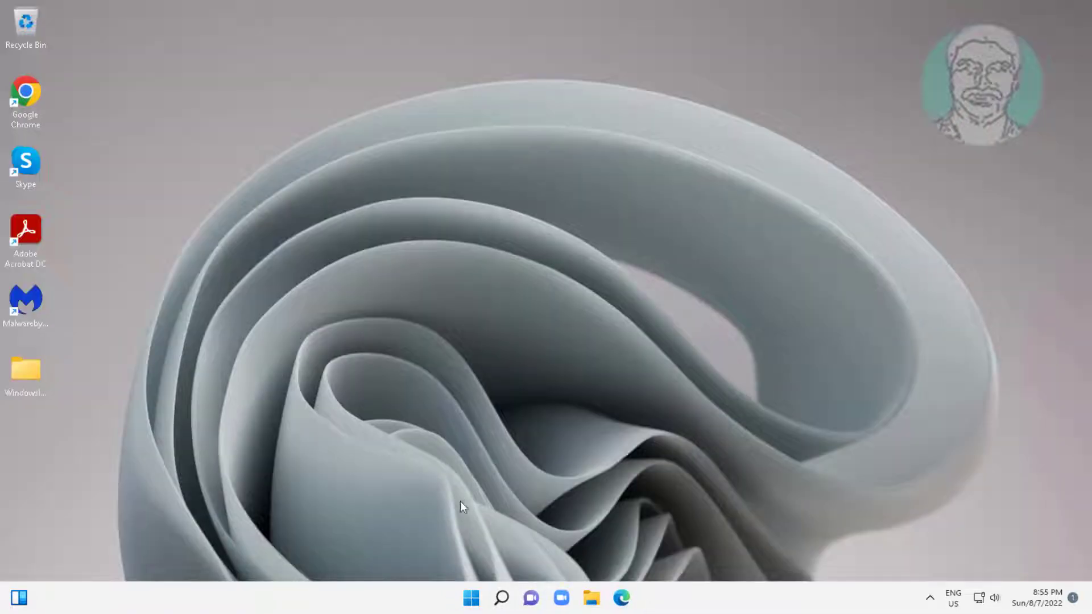
Reopen Settings on the Bluetooth & devices page.
click(471, 598)
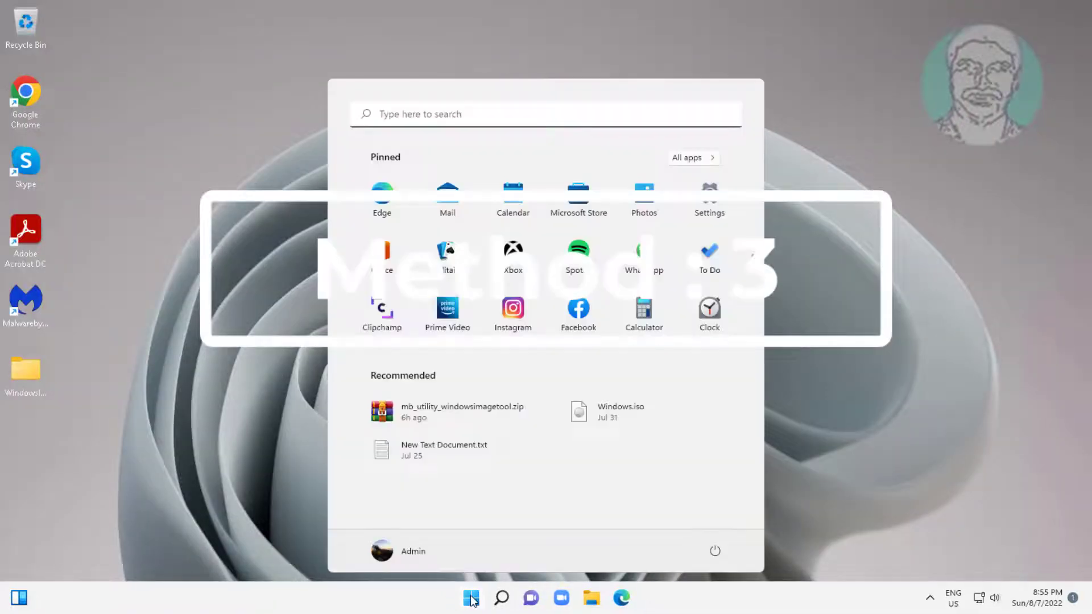
click(716, 203)
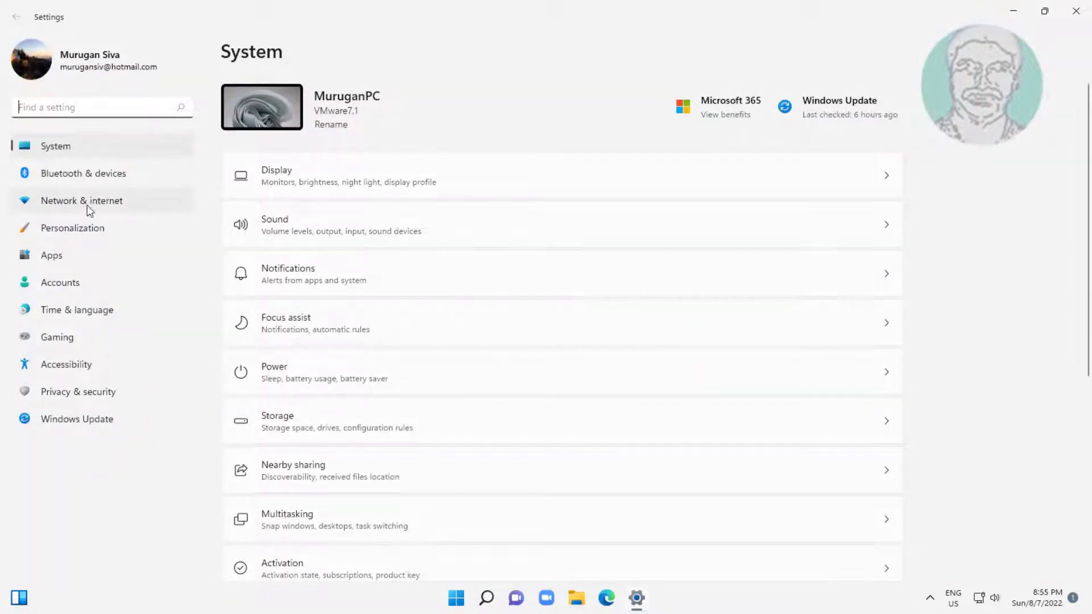
click(88, 174)
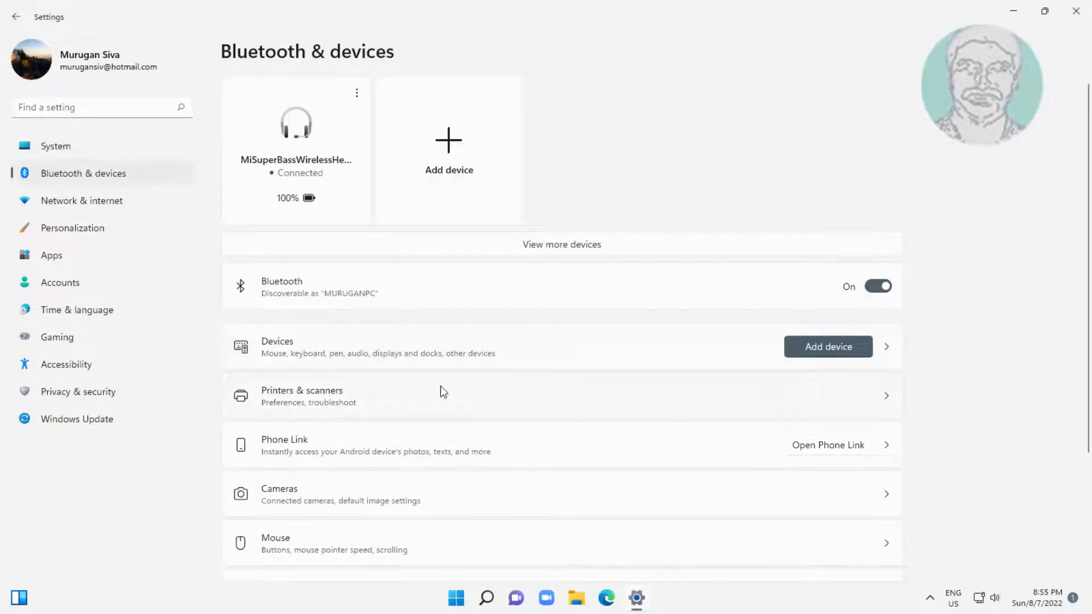
Remove the wireless headphones from the full devices list.
click(447, 356)
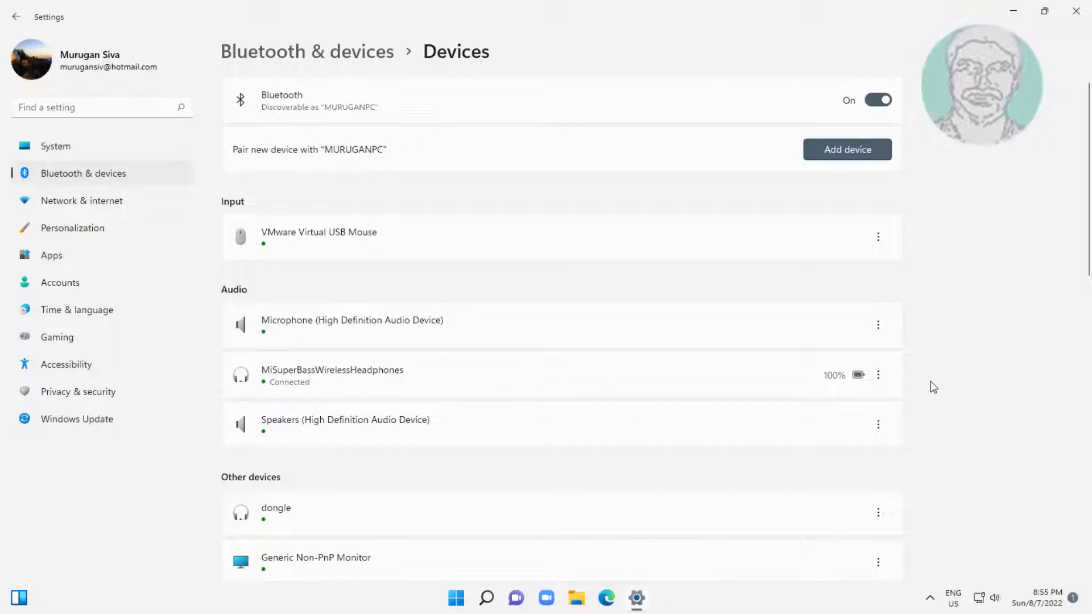
click(880, 376)
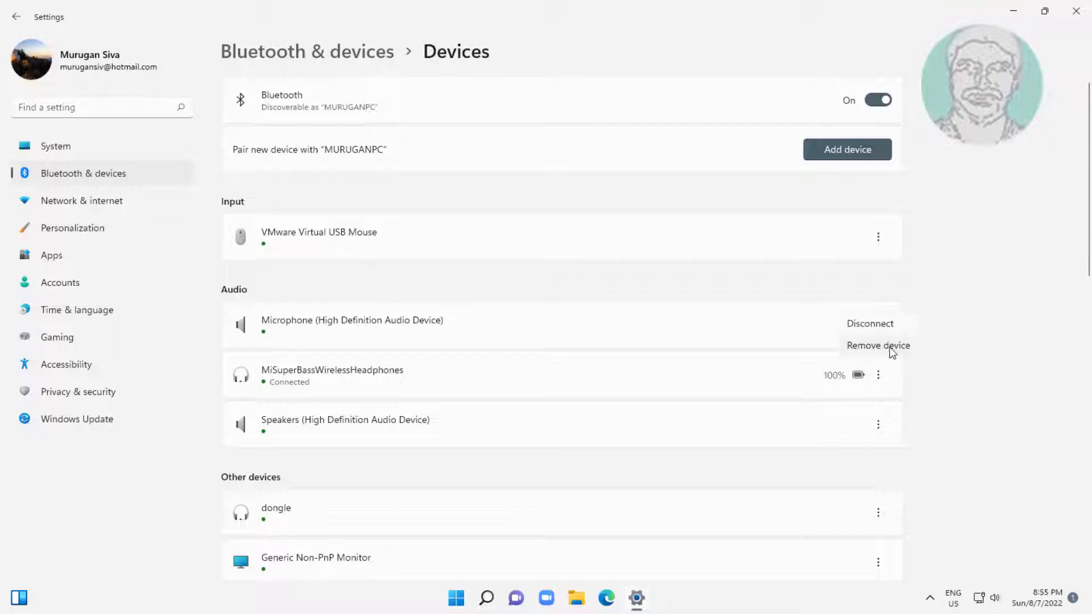
click(891, 347)
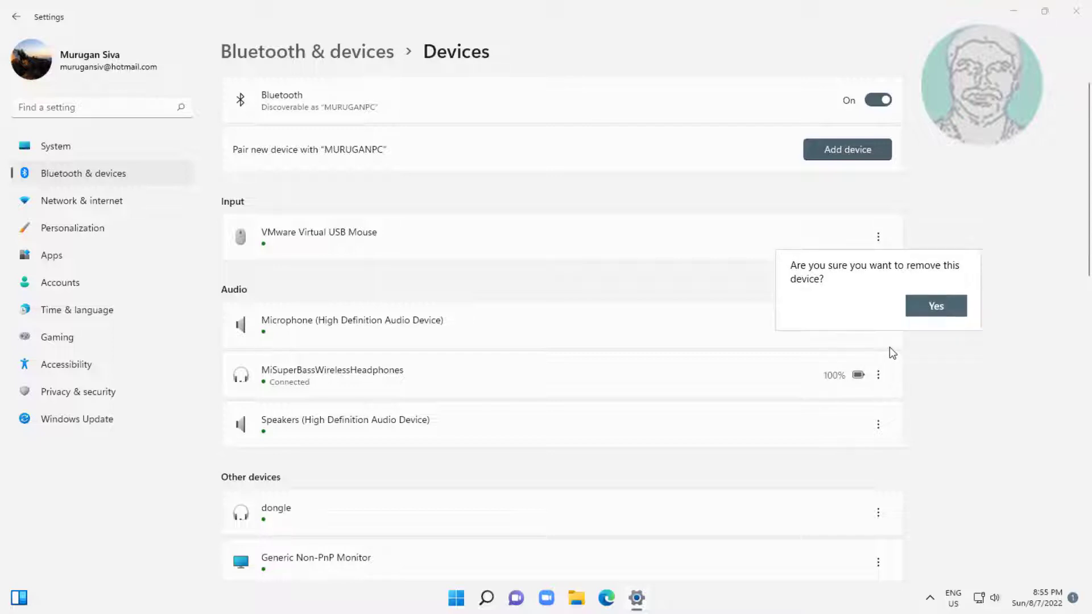
click(937, 310)
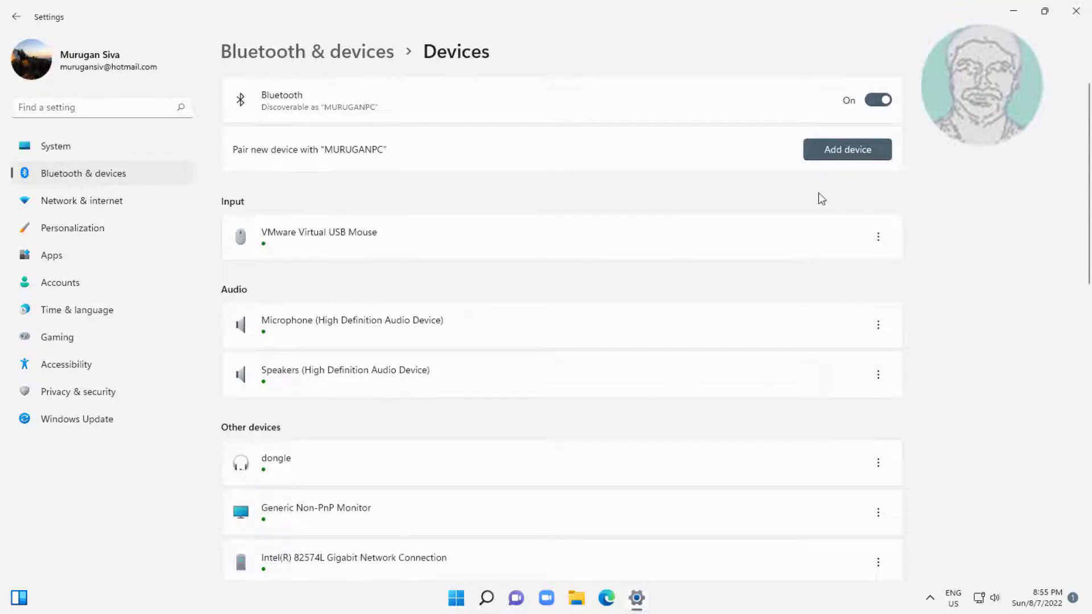
Pair MiSuperBassWirelessHeadphones again via Add a Bluetooth device, then close Settings.
click(844, 152)
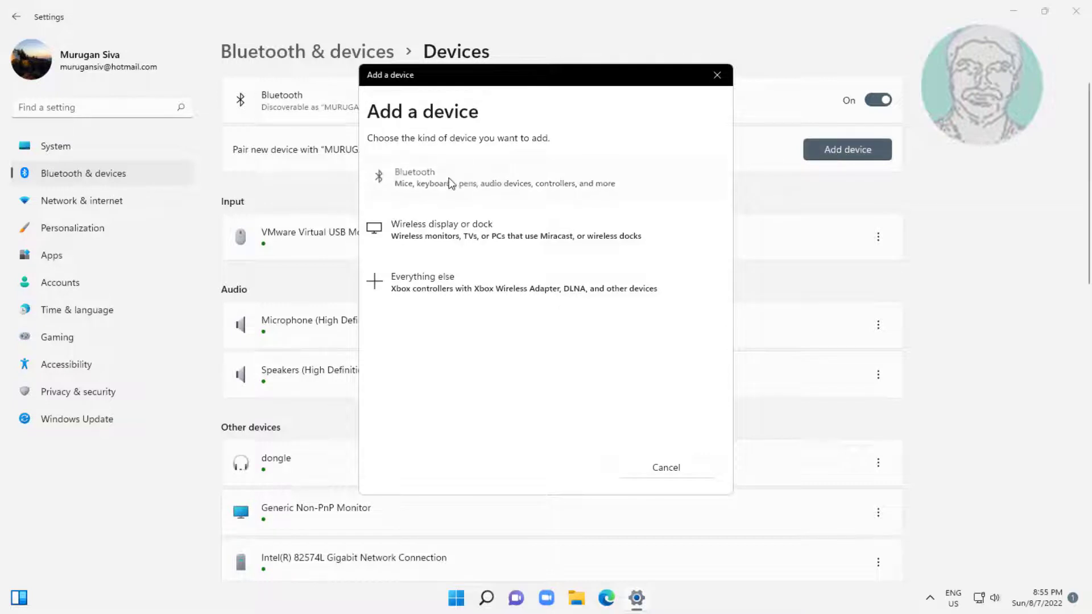
click(450, 182)
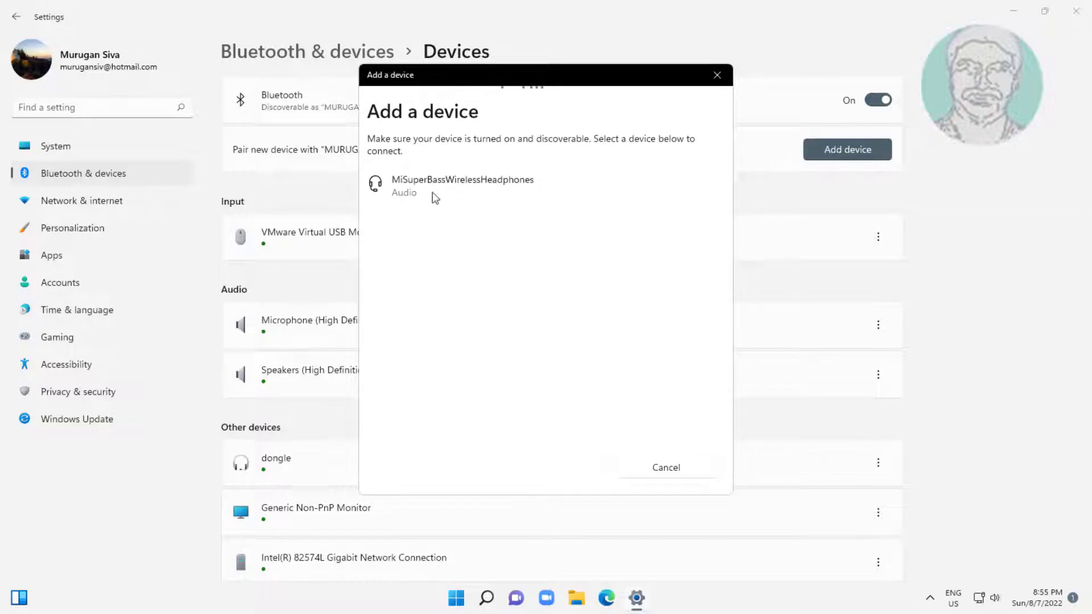
click(467, 191)
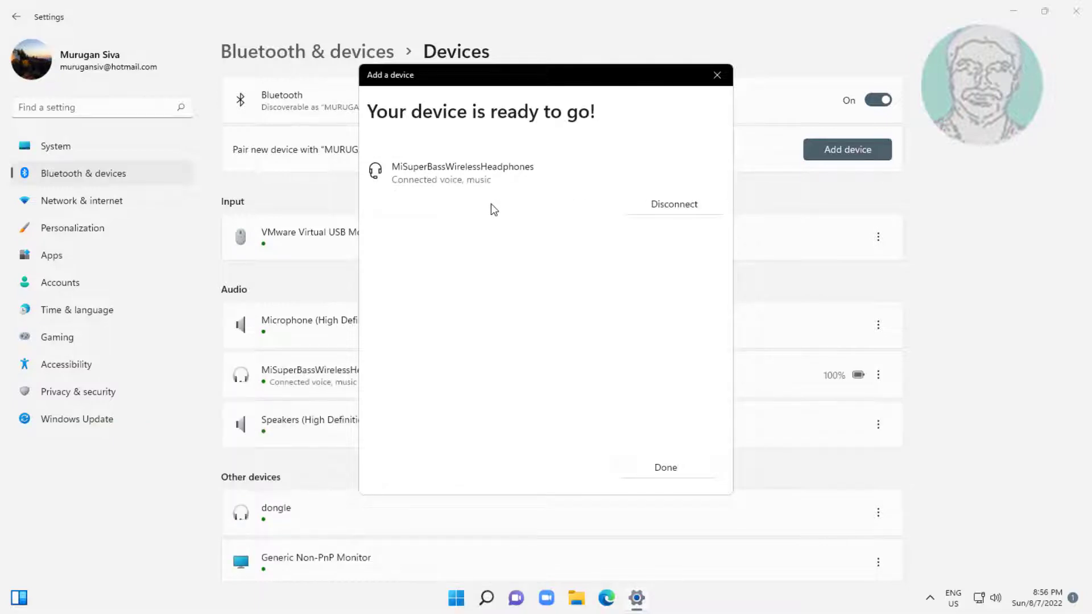
click(659, 472)
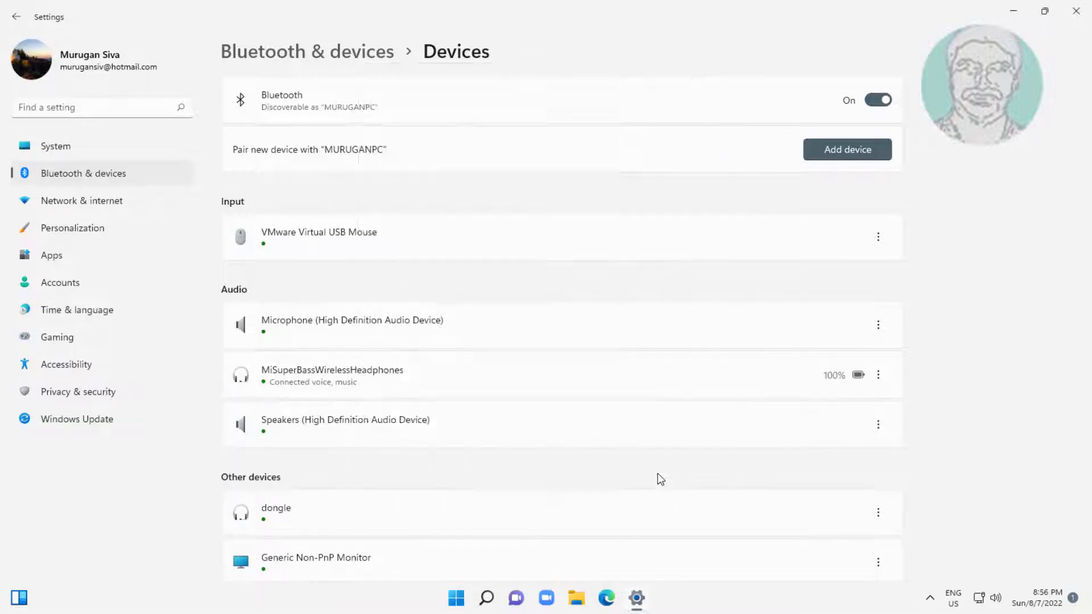
click(1077, 11)
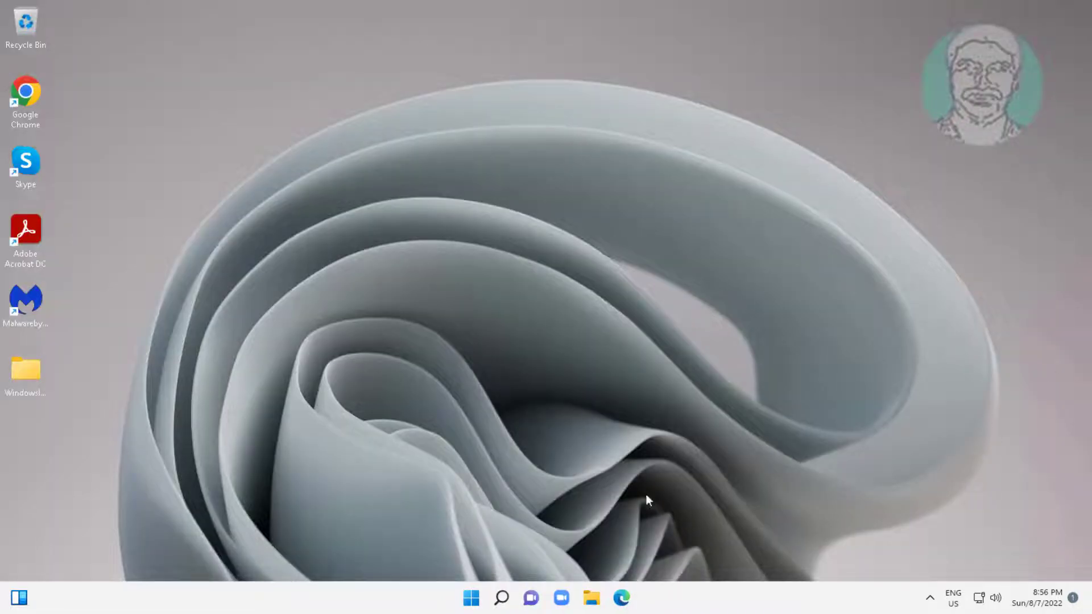
Search for 'control panel' and open Control Panel.
click(499, 603)
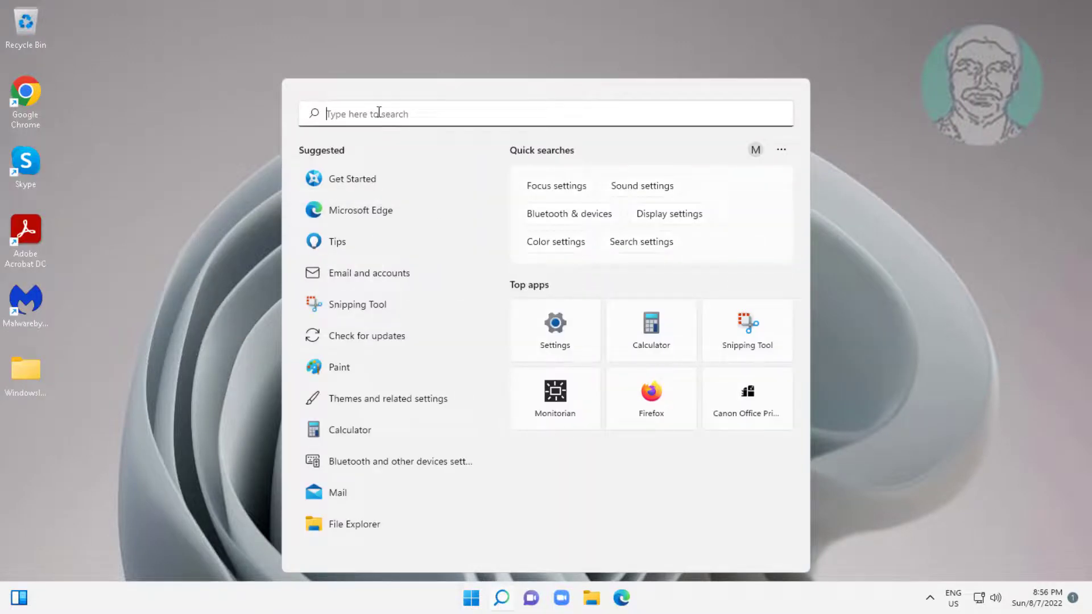
text(control panel)
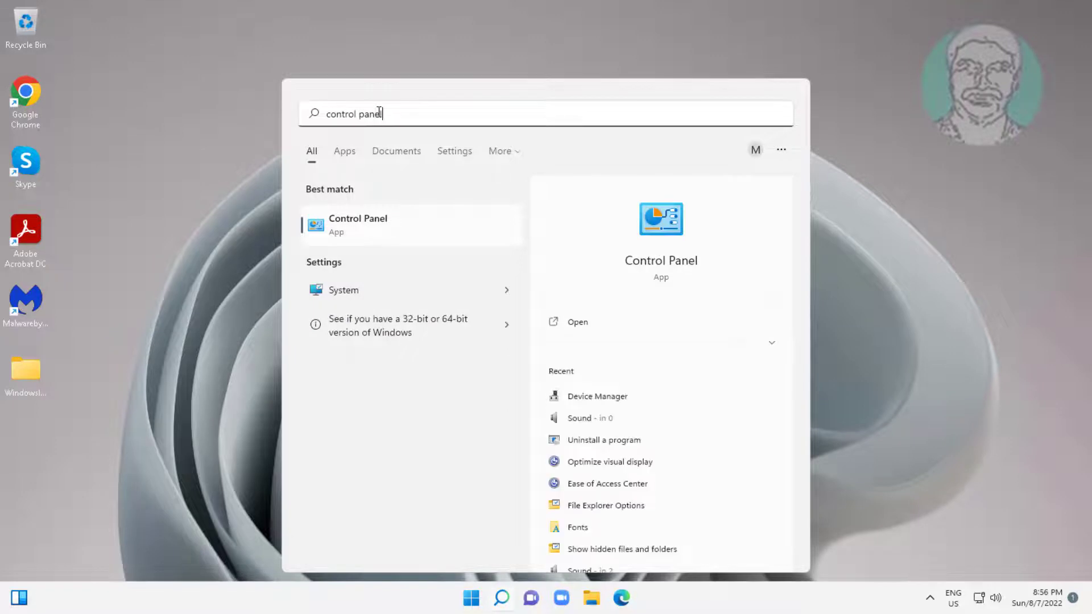
click(365, 219)
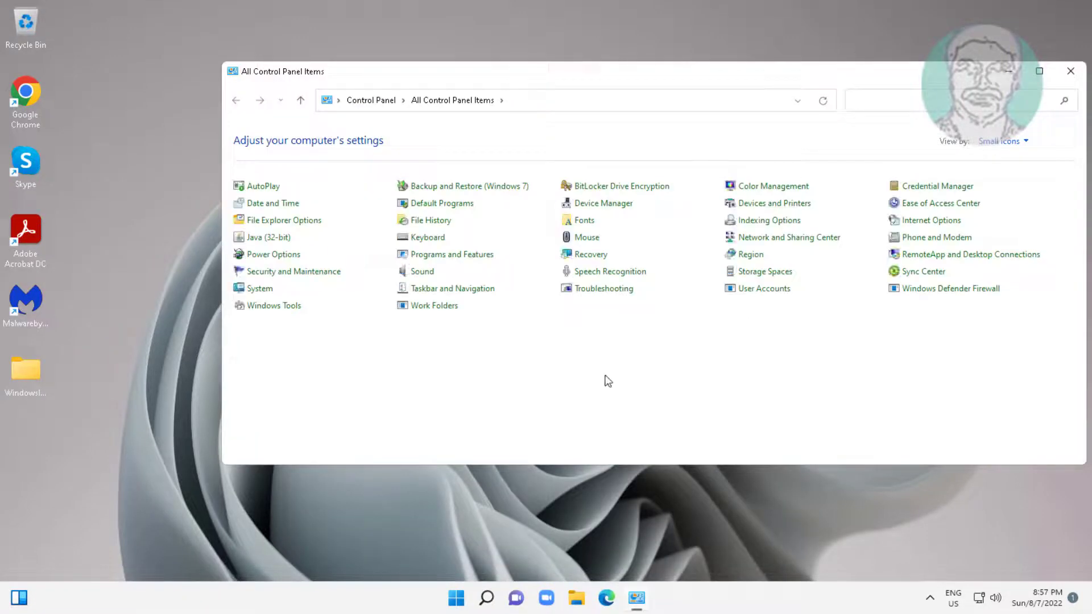
Open Sound, check the playback list's display options, and select Headphones.
click(424, 275)
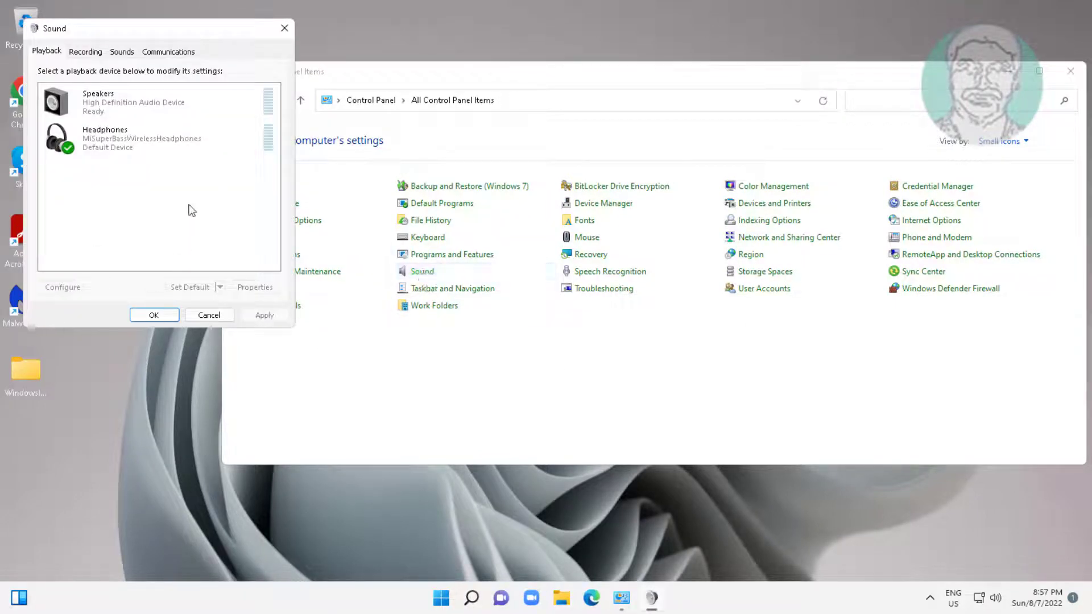
right_click(174, 175)
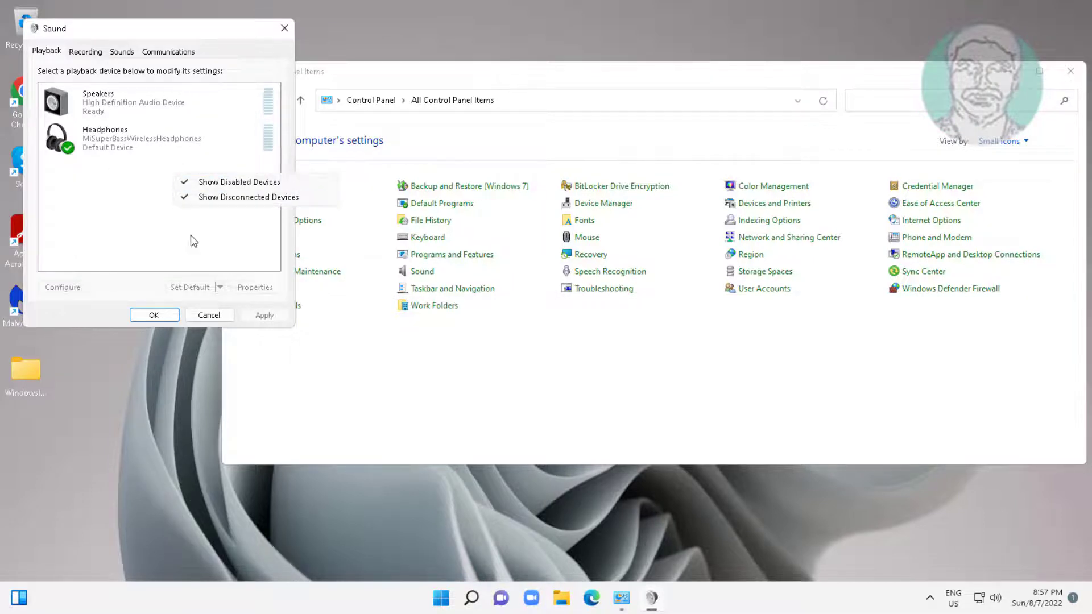
click(209, 237)
click(113, 139)
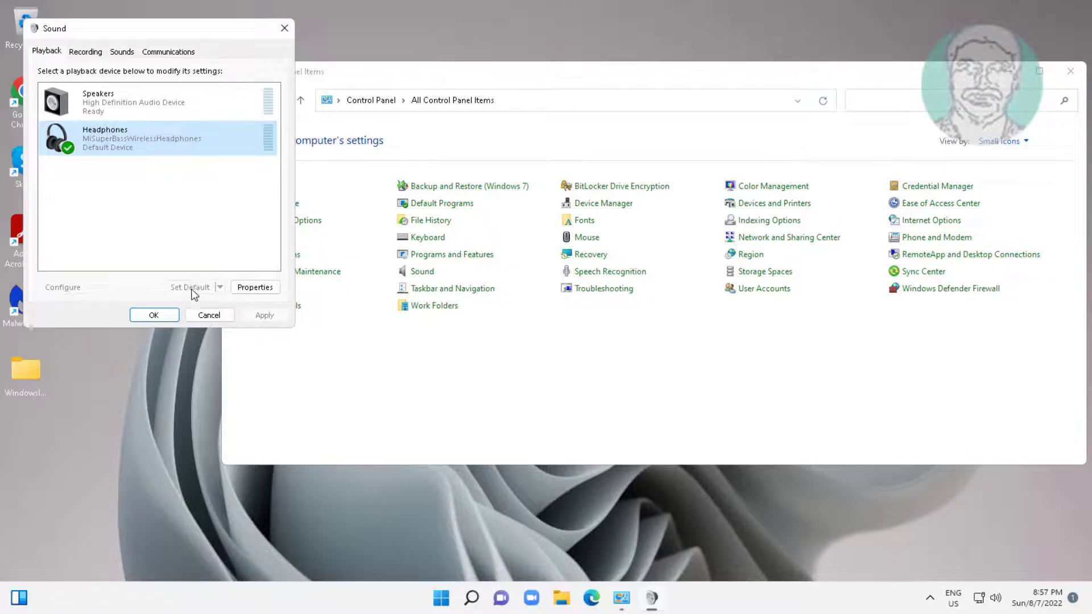
Raise the Headphones playback level from 82 to 100 in its properties.
click(258, 289)
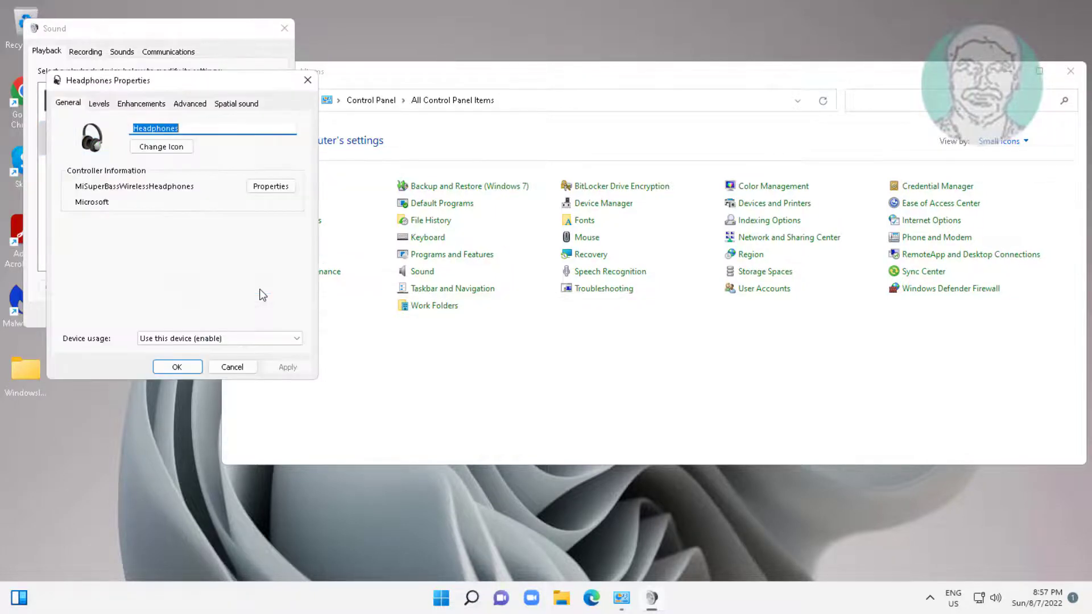
click(91, 103)
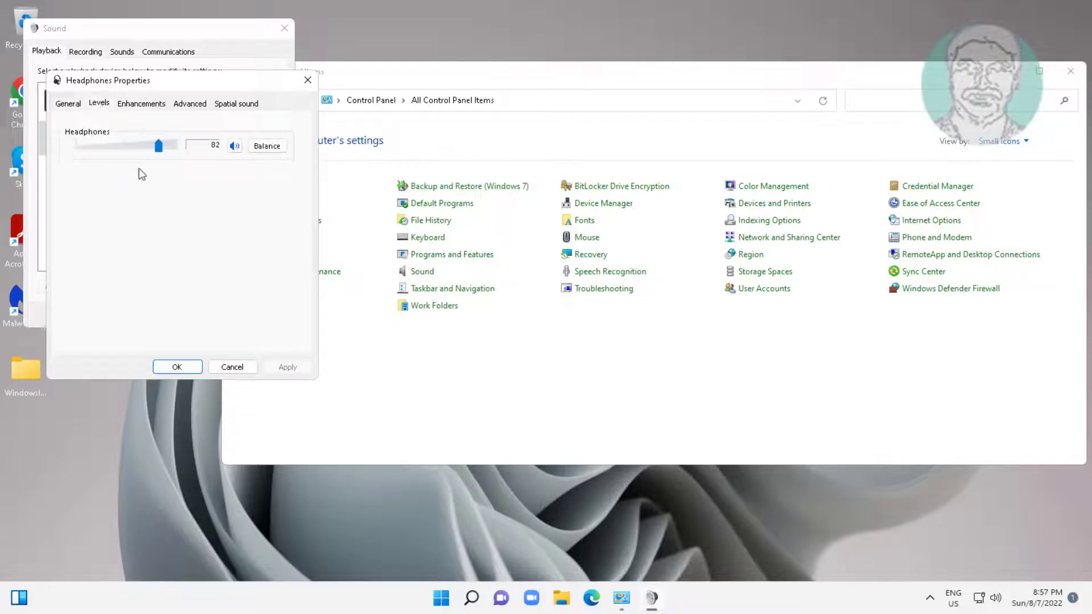
drag(158, 147, 177, 147)
click(169, 373)
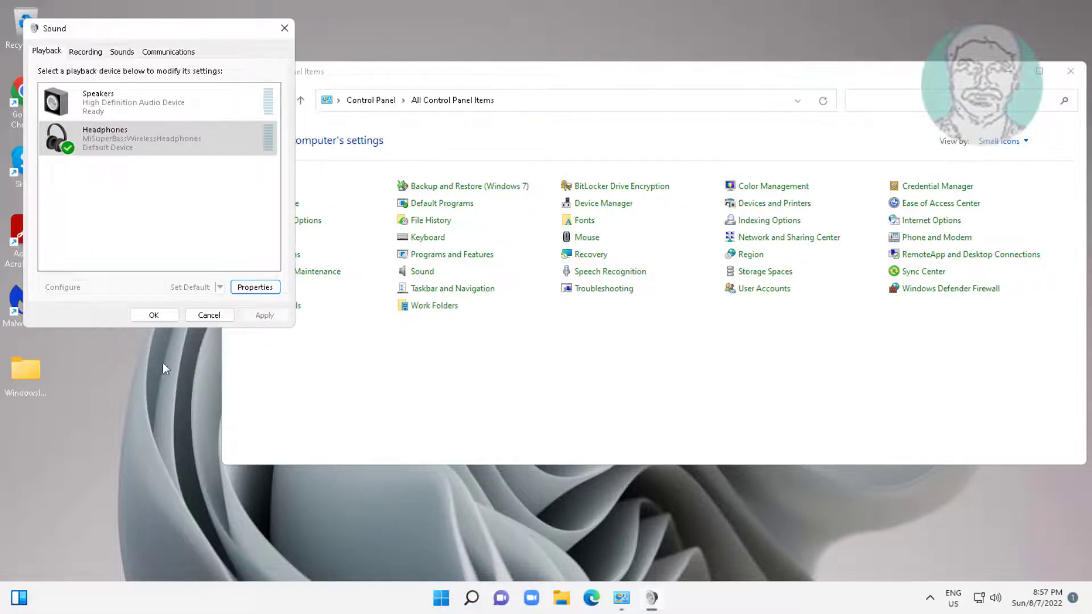
Check the Communications tab, confirm Sound with OK, and close Control Panel.
click(149, 53)
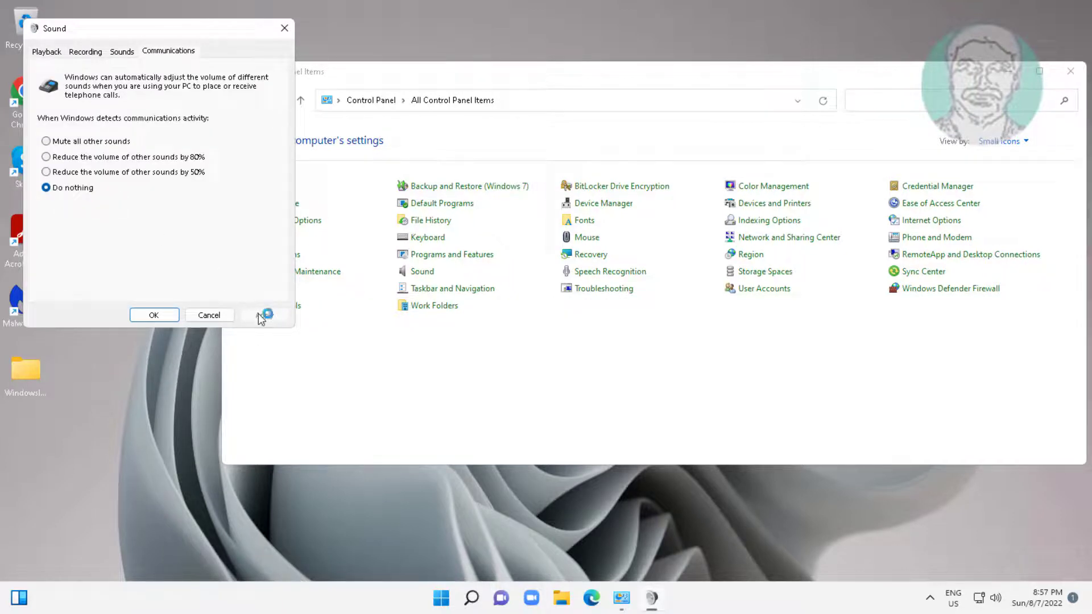
click(164, 316)
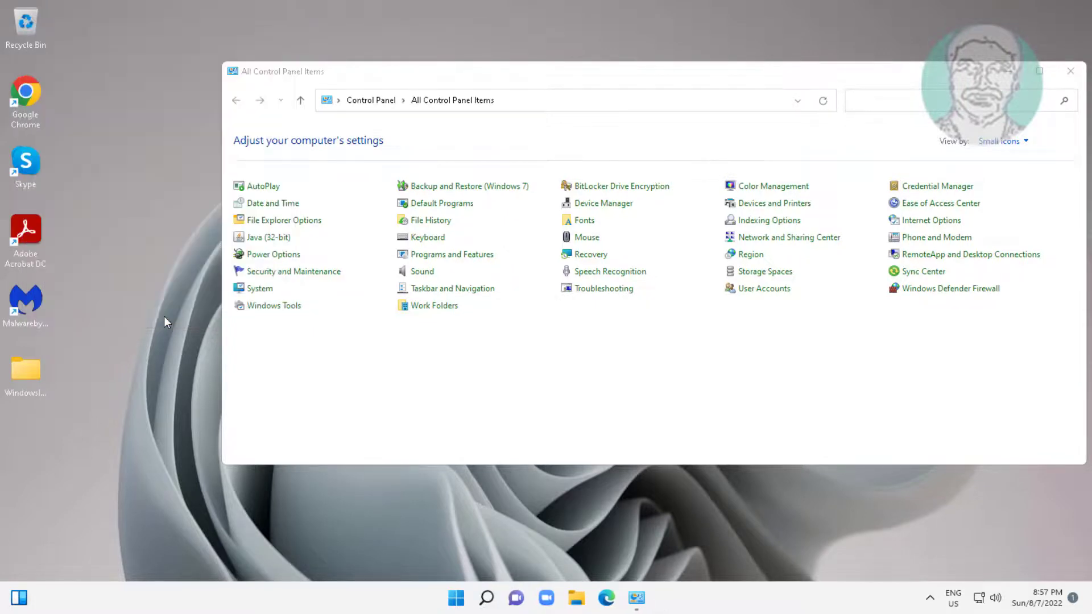
click(1073, 71)
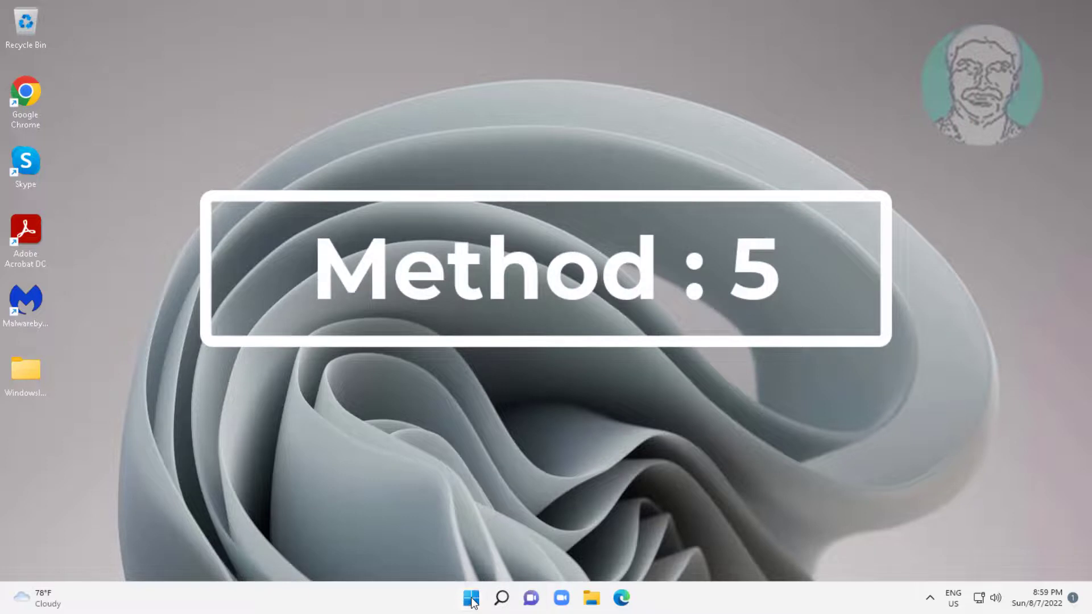
Launch Device Manager from the Start button's Win+X quick menu.
right_click(471, 599)
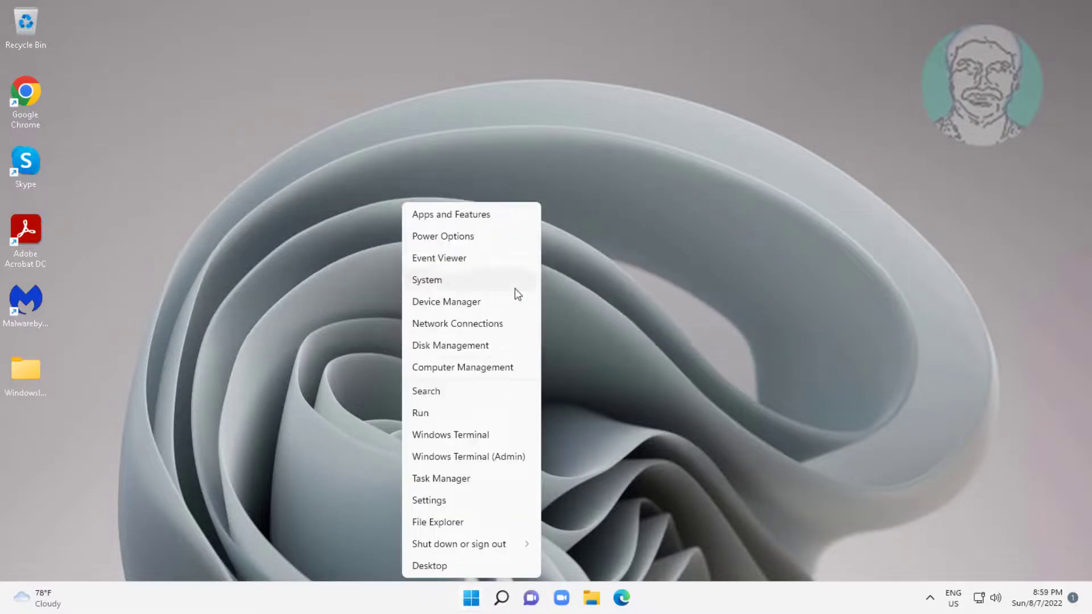
click(464, 304)
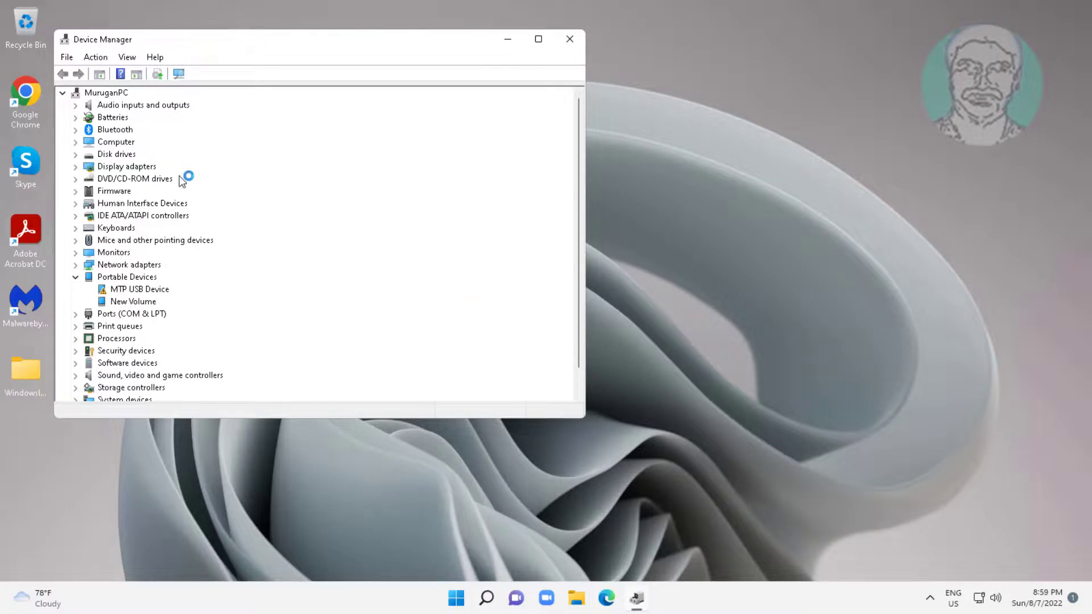
Under Bluetooth, disable MiSuperBassWirelessHeadphones, confirm with Yes, then enable the device again.
click(122, 134)
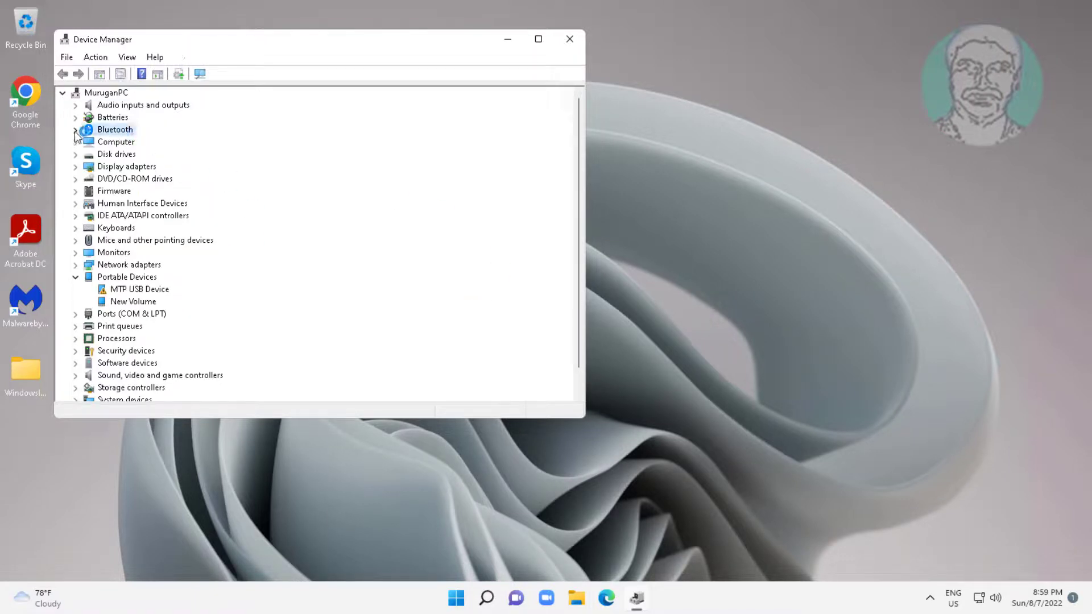
click(75, 130)
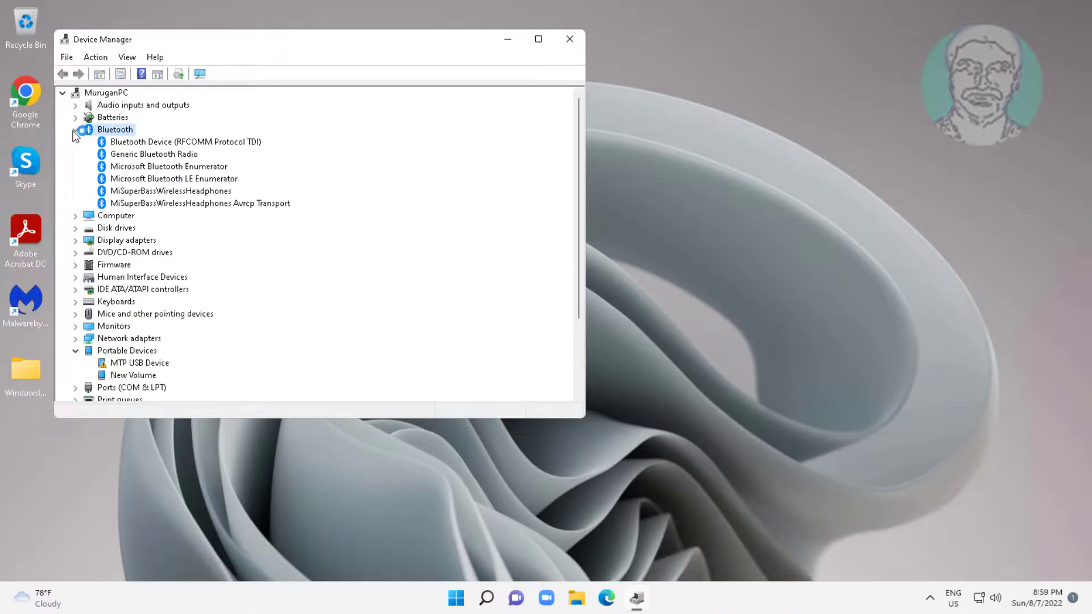
click(204, 193)
right_click(219, 195)
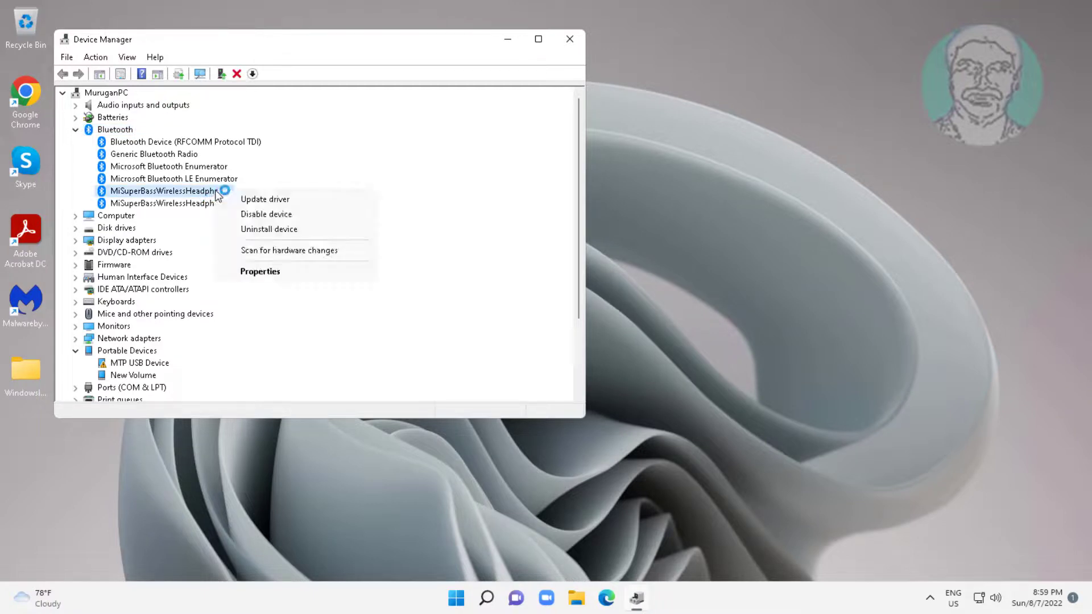
click(276, 218)
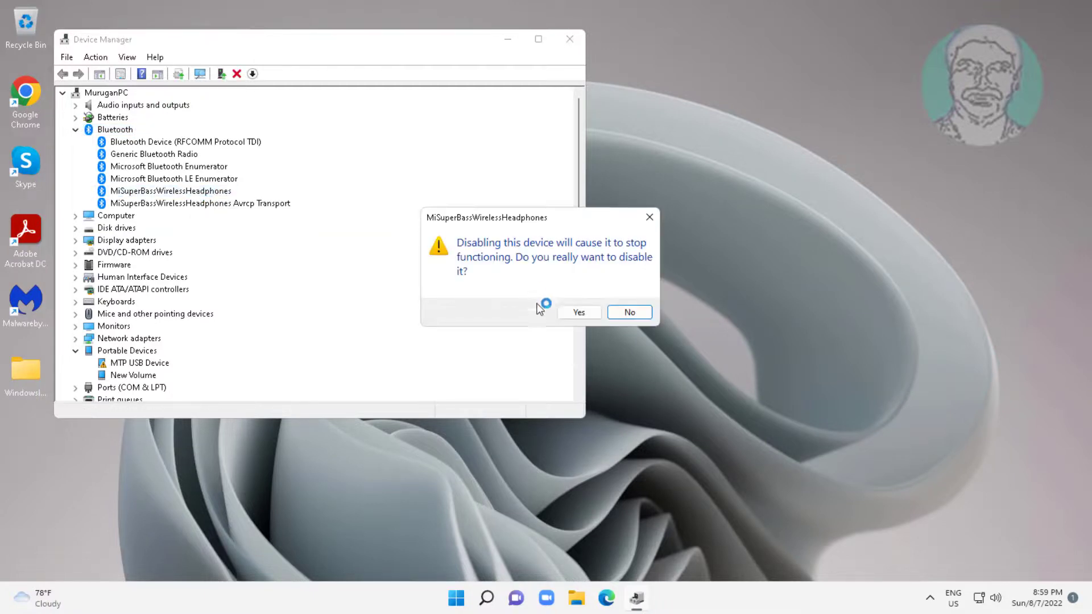
click(572, 311)
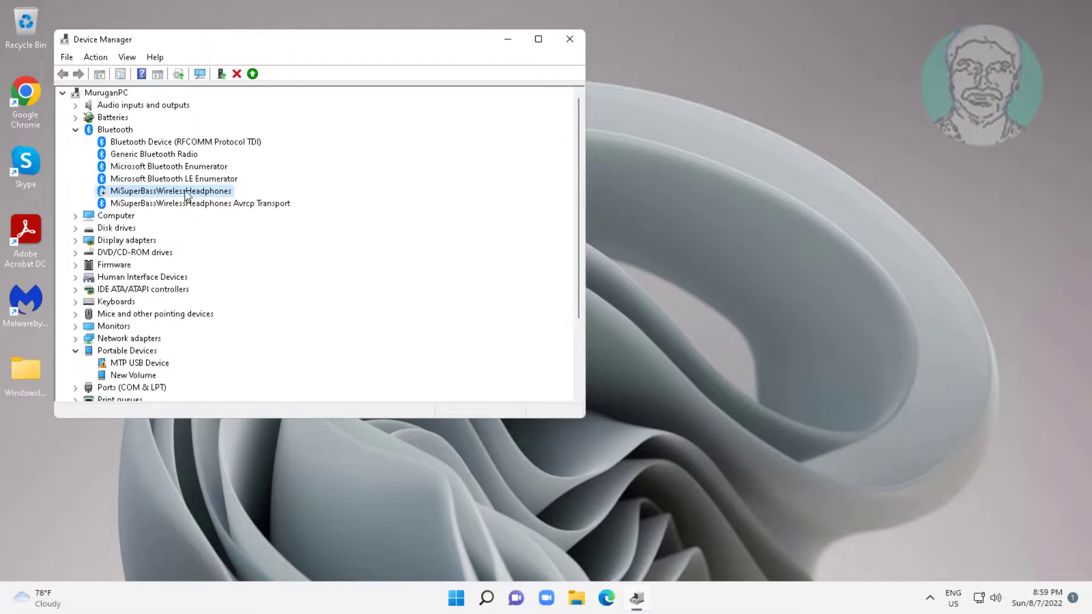
right_click(220, 194)
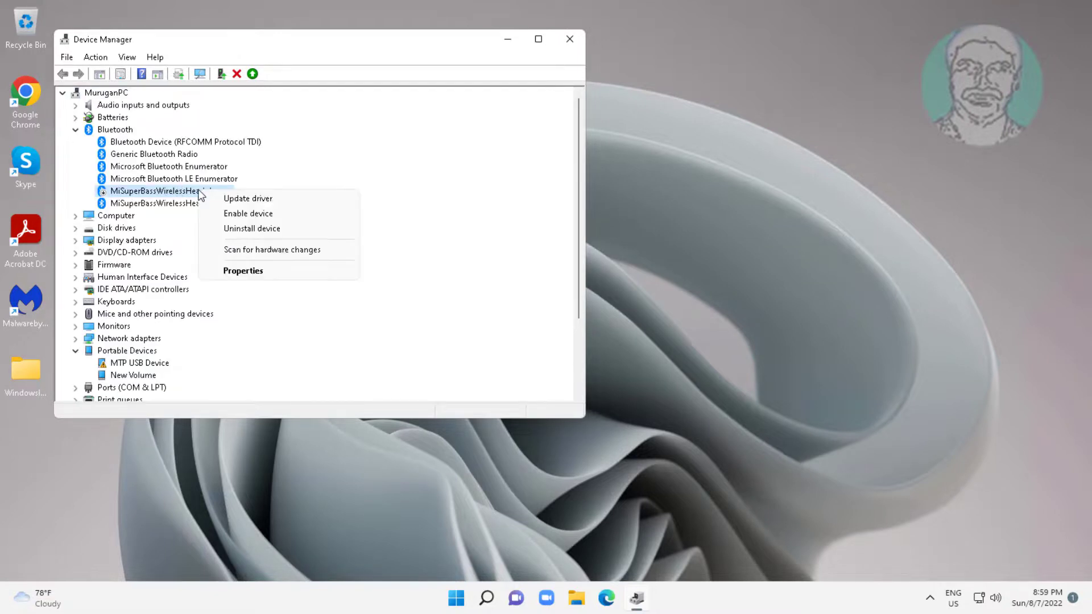
click(258, 215)
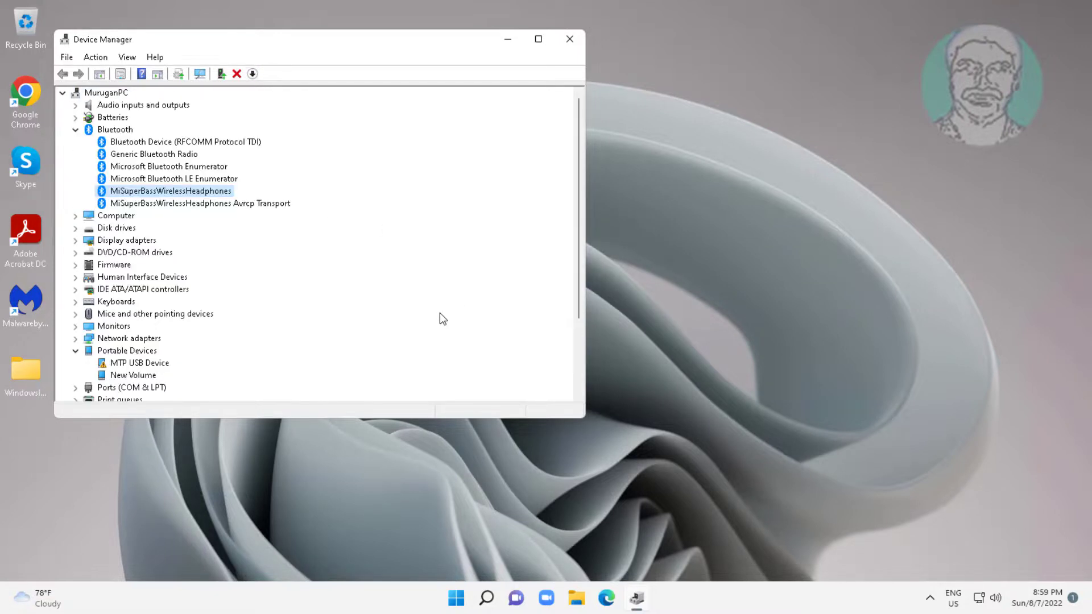
Close the Device Manager window.
click(569, 38)
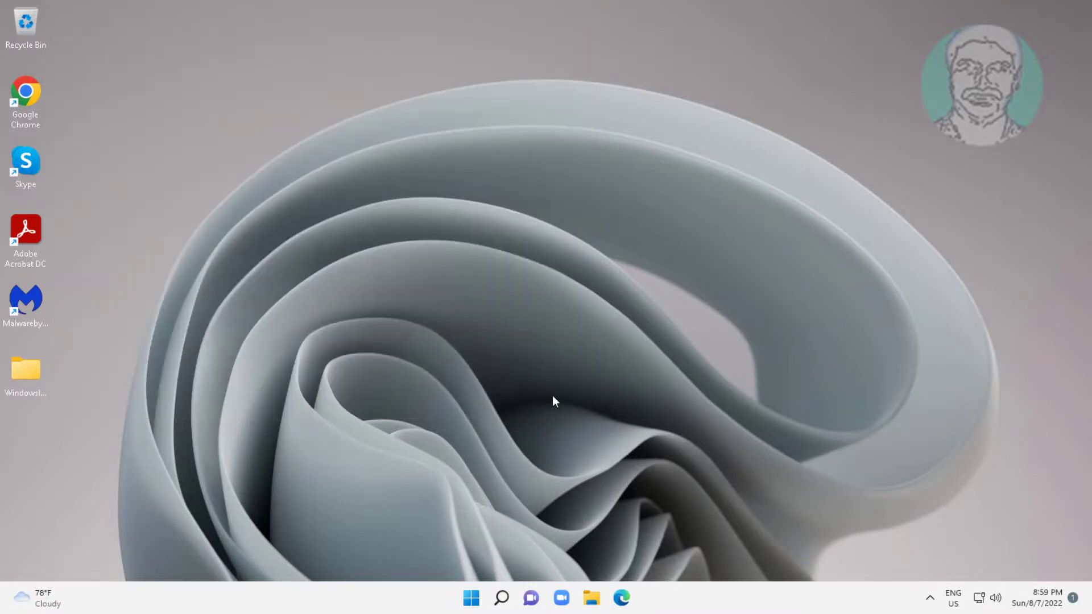